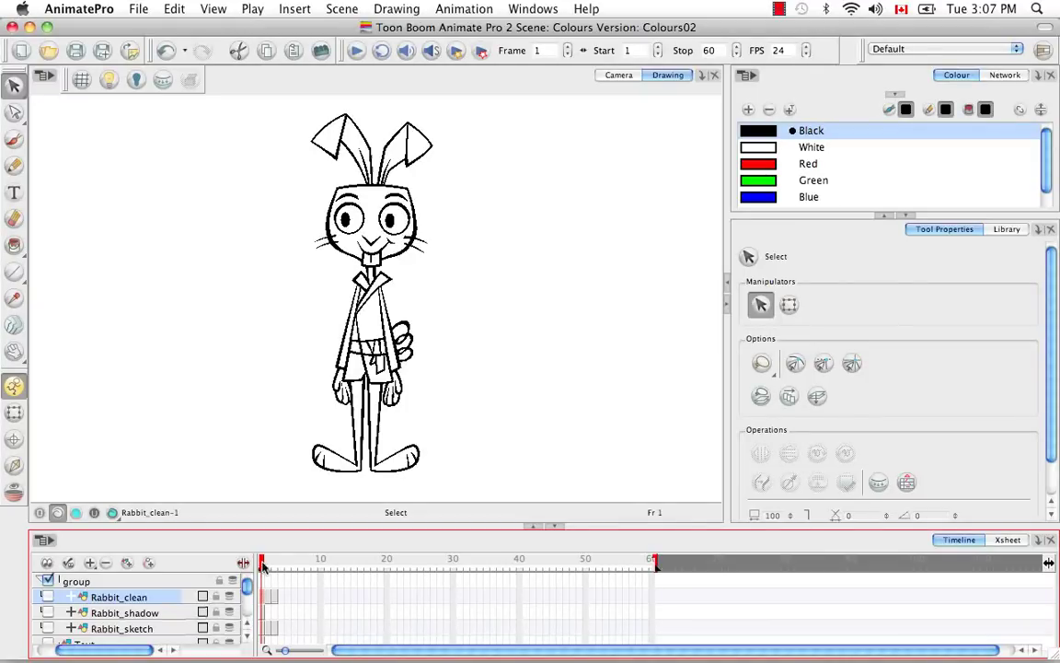
- Duplicate the Rabbit_clean layer from its layer options menu
mouse_move(262, 565)
left_mouse_down()
mouse_move(274, 567)
mouse_move(261, 566)
left_mouse_up()
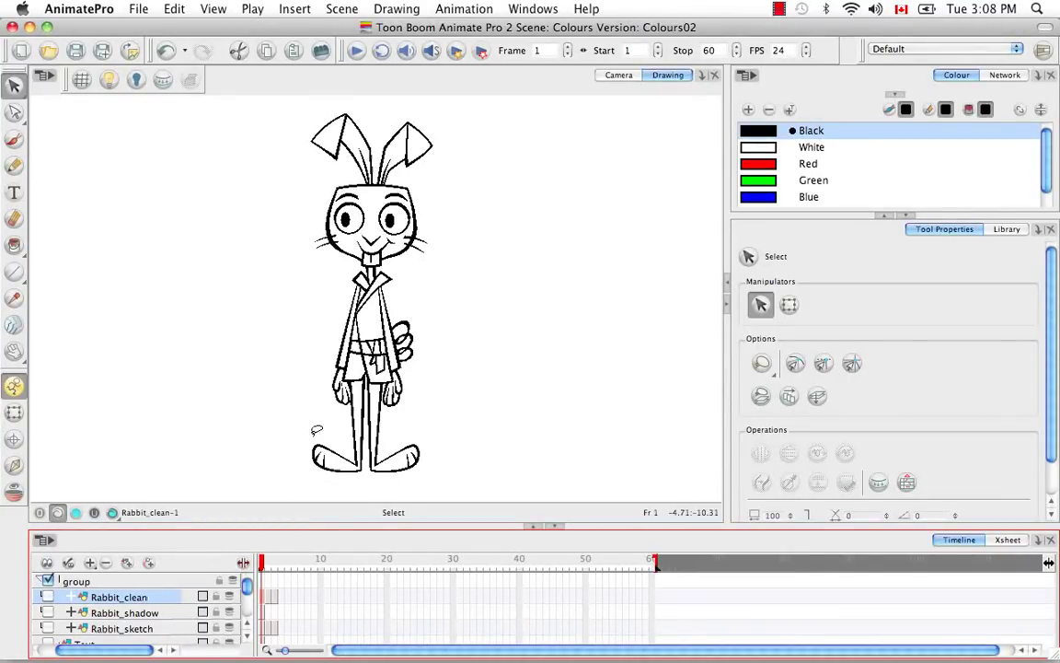
right_click(144, 545)
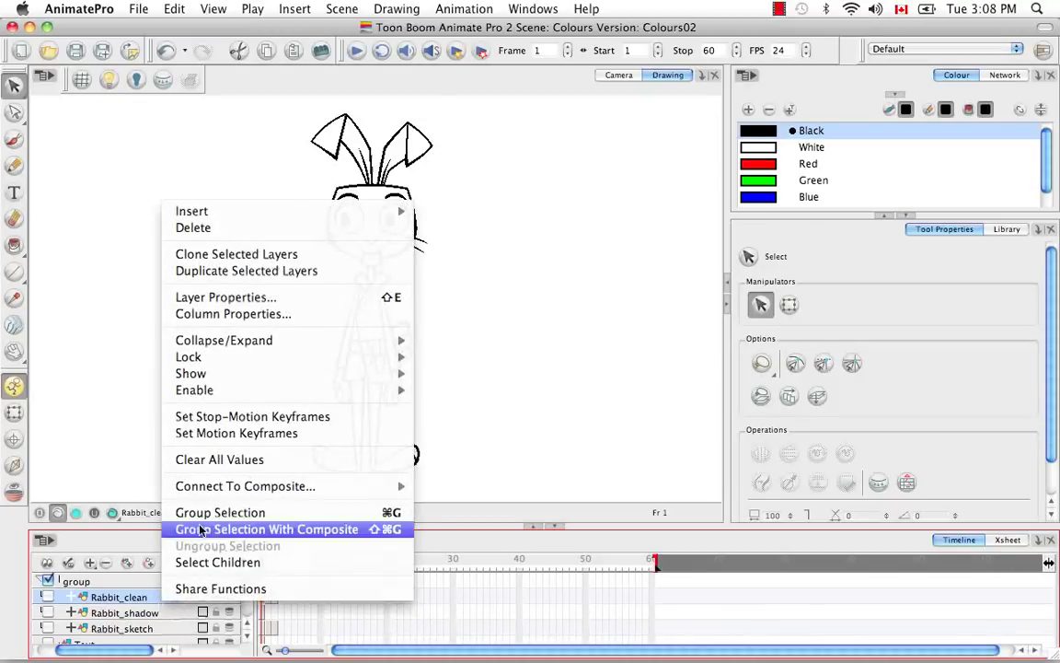
left_click(250, 269)
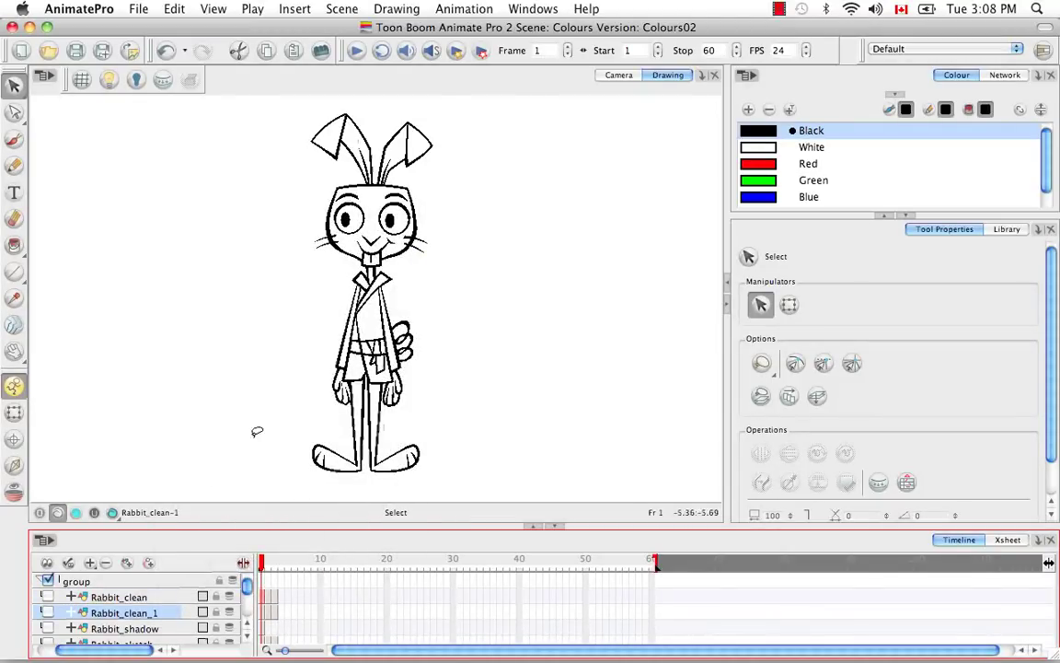
- Rename the copy to Rabbit_colour and move it above Rabbit_clean
double_click(162, 612)
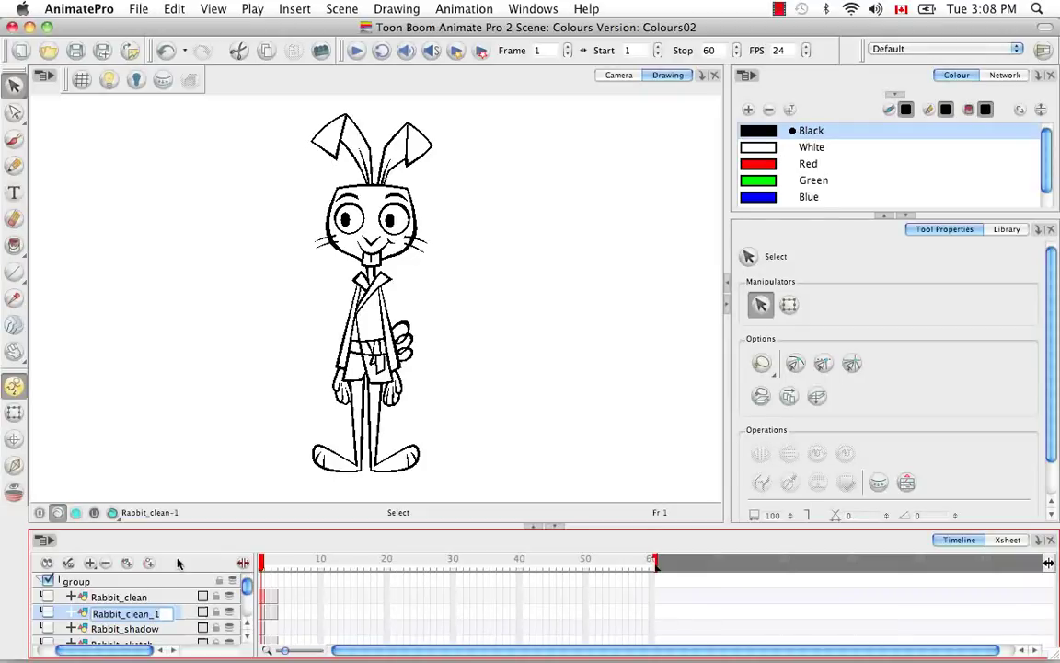
key("Right")
key("BackSpace")
key("BackSpace")
key("BackSpace")
key("BackSpace")
key("BackSpace")
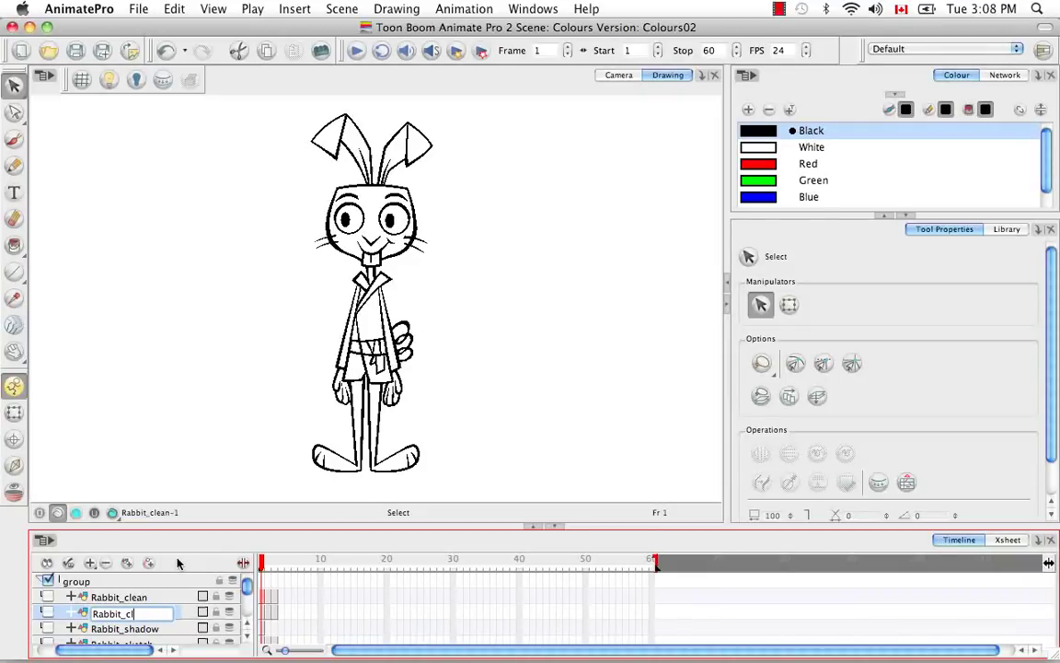
key("BackSpace")
type("olour")
key("Return")
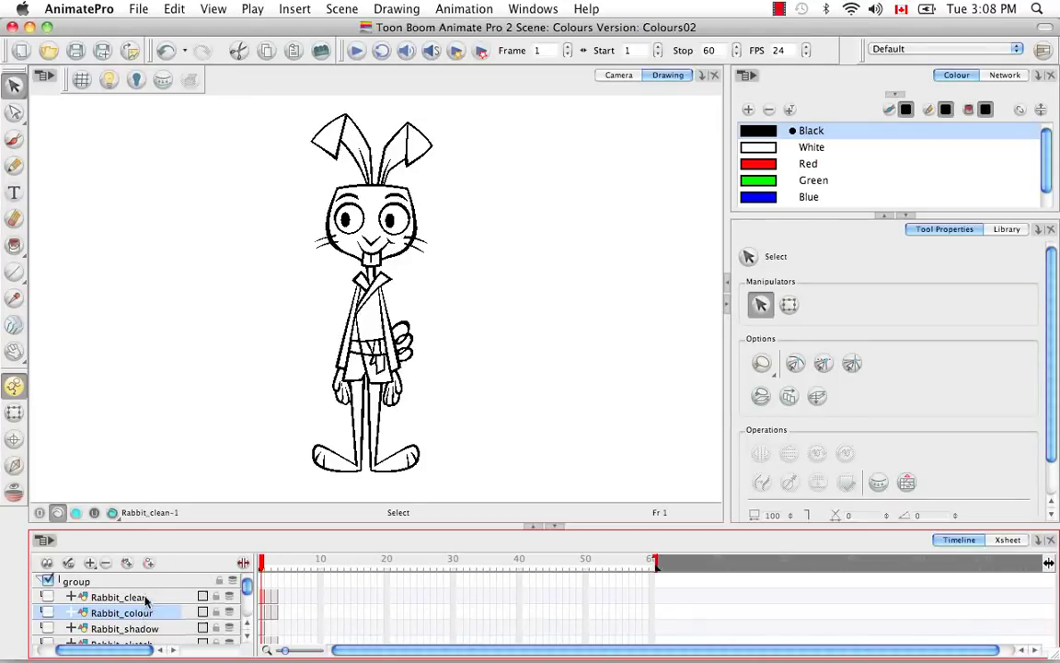
left_click_drag(138, 612, 140, 595)
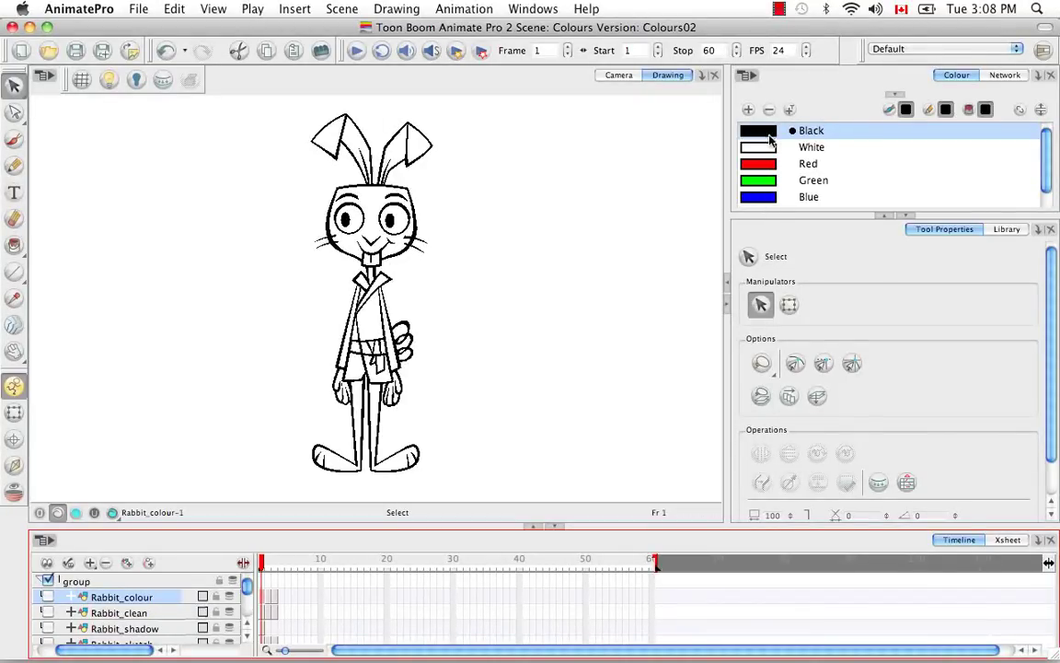
left_click(766, 182)
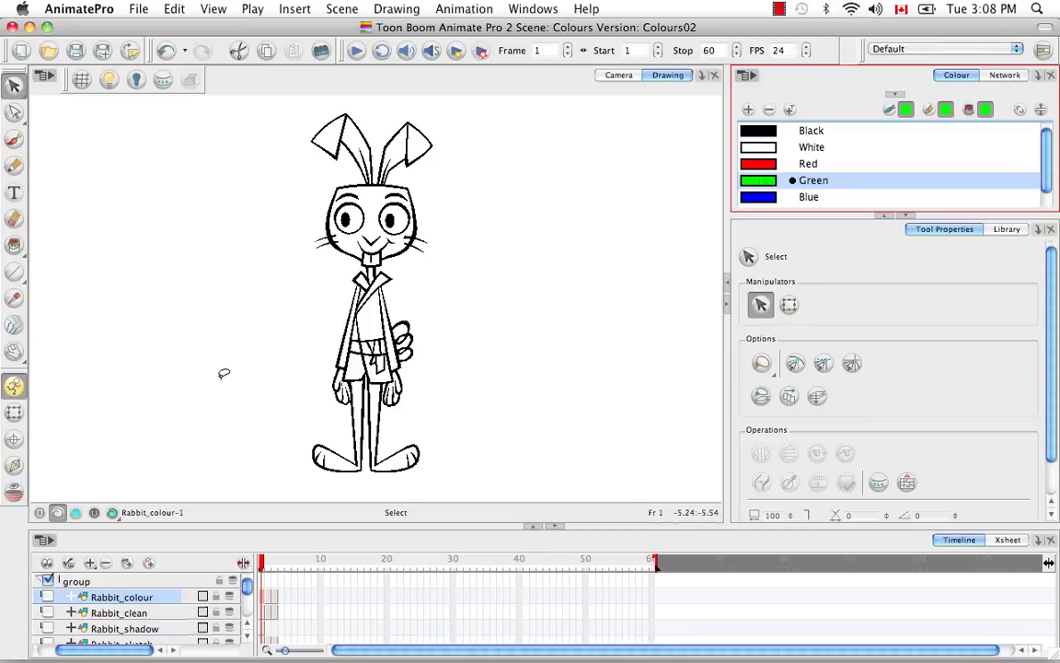
left_click(16, 246)
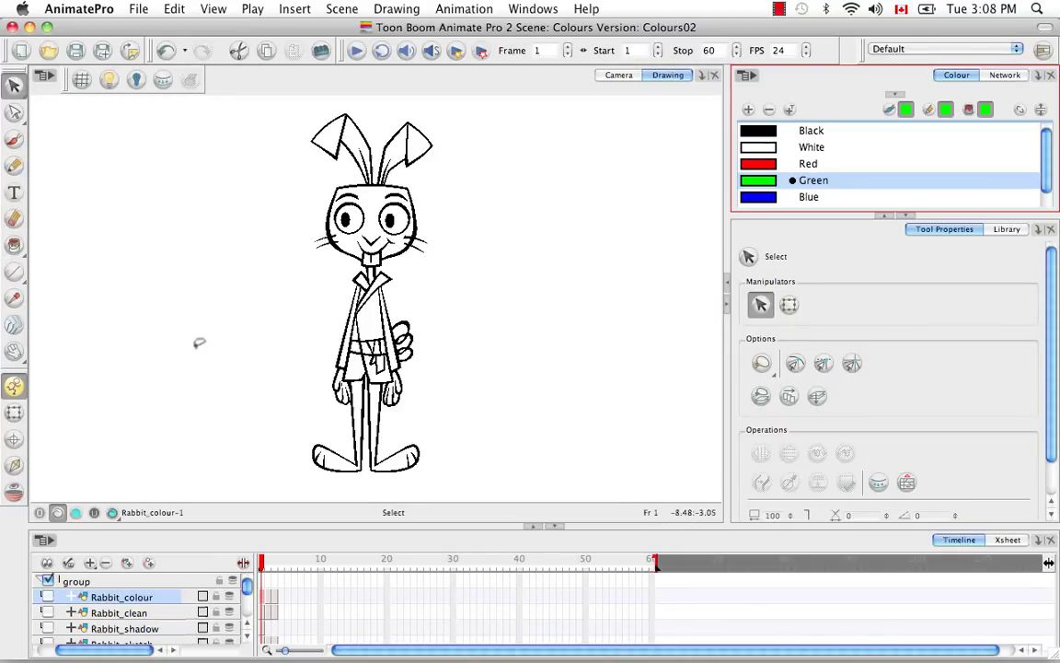
key("alt+i")
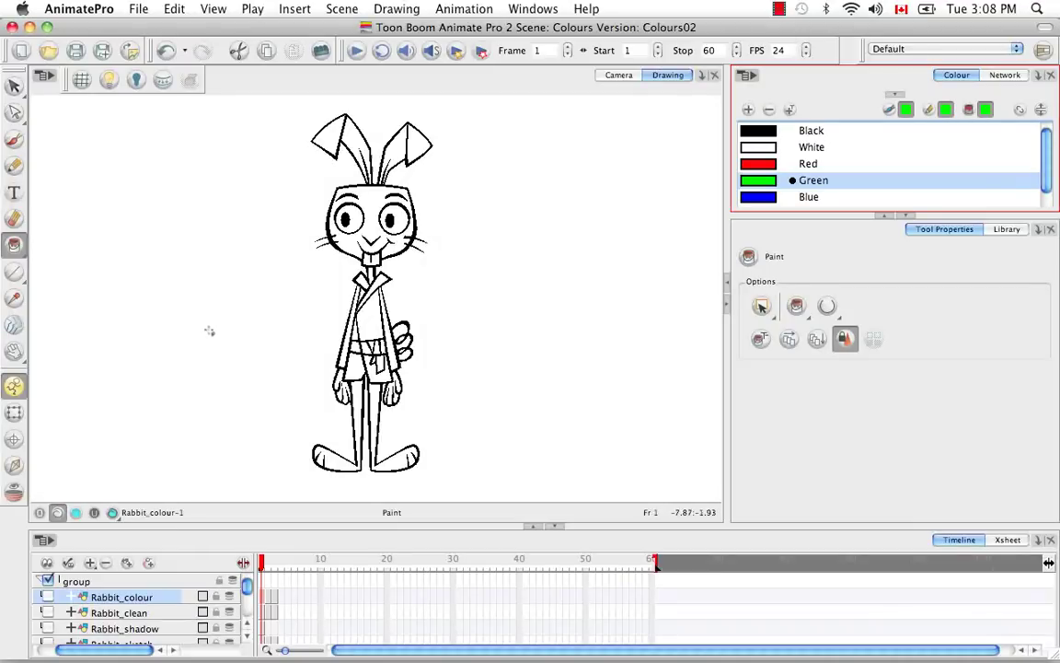
left_click(329, 136)
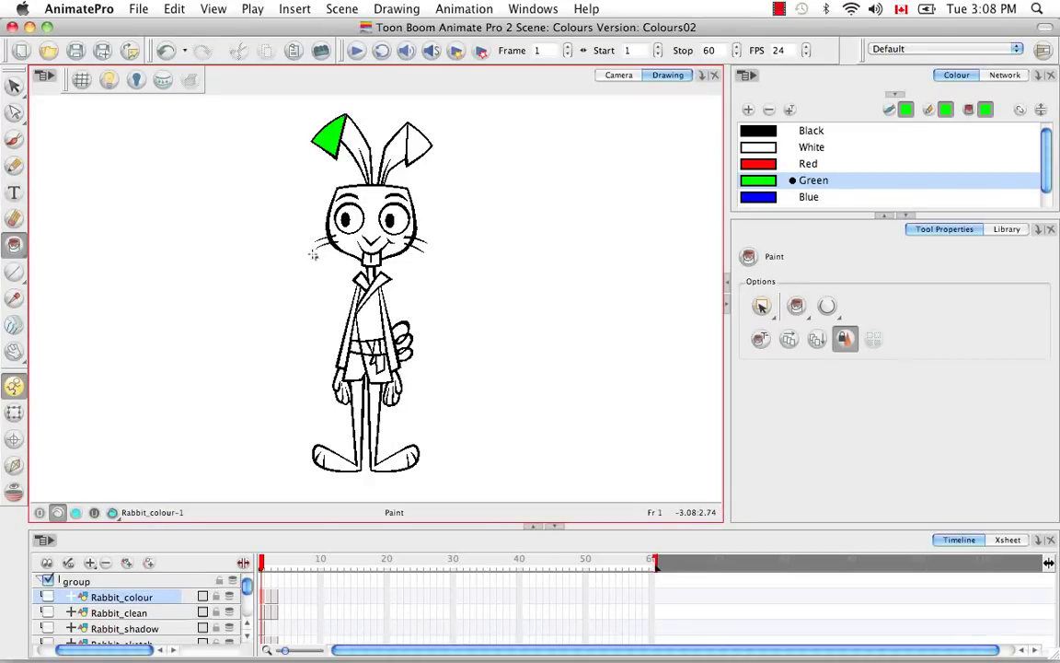
left_click(762, 166)
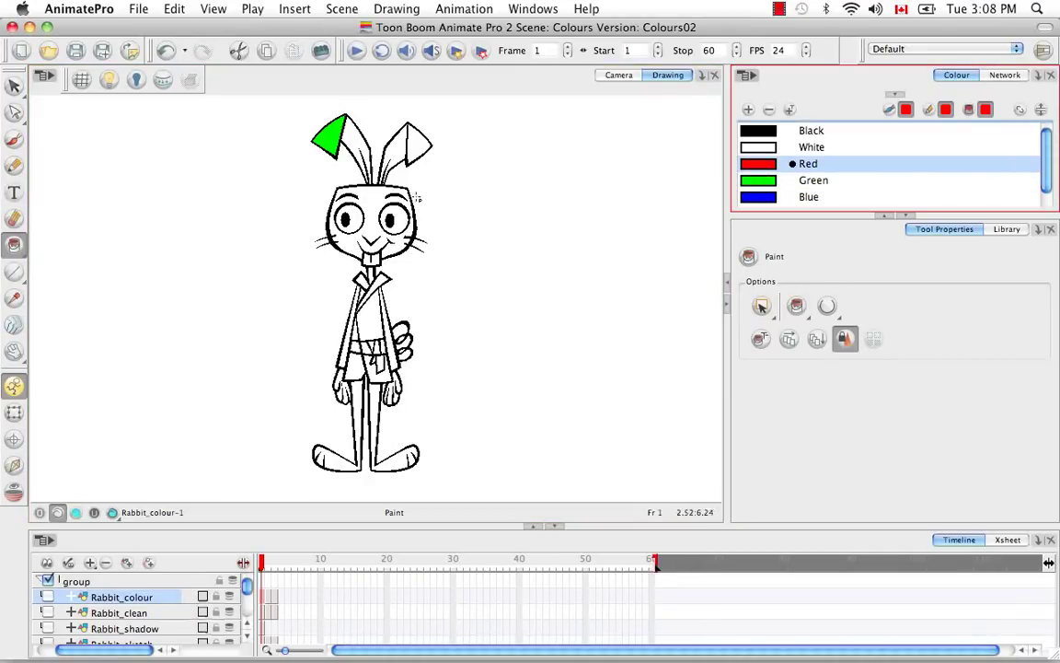
left_click(356, 145)
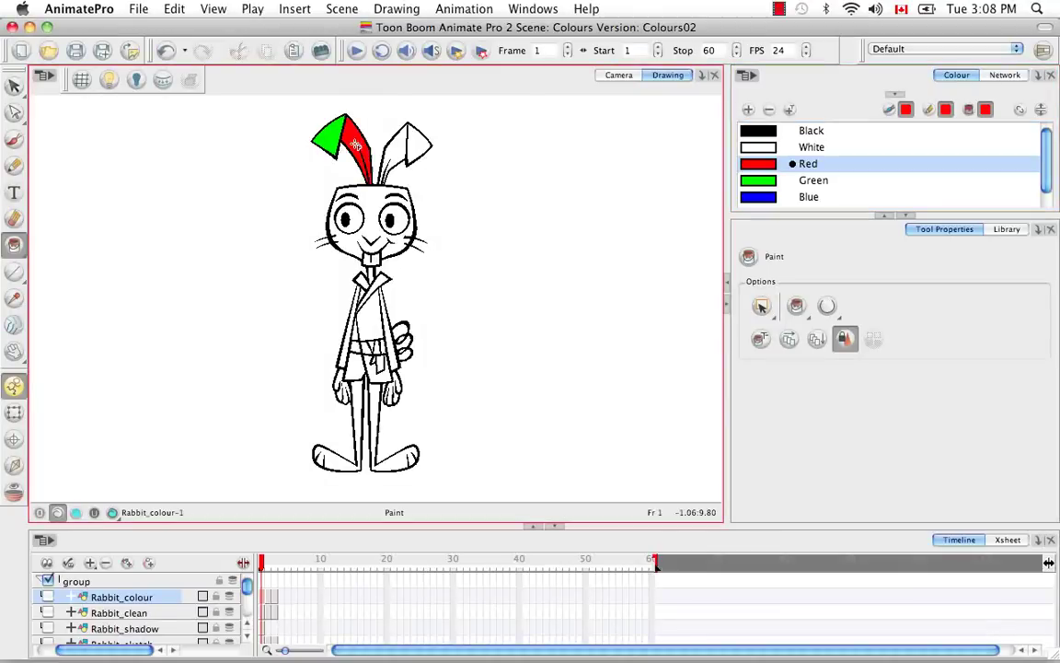
left_click(762, 197)
left_click(348, 195)
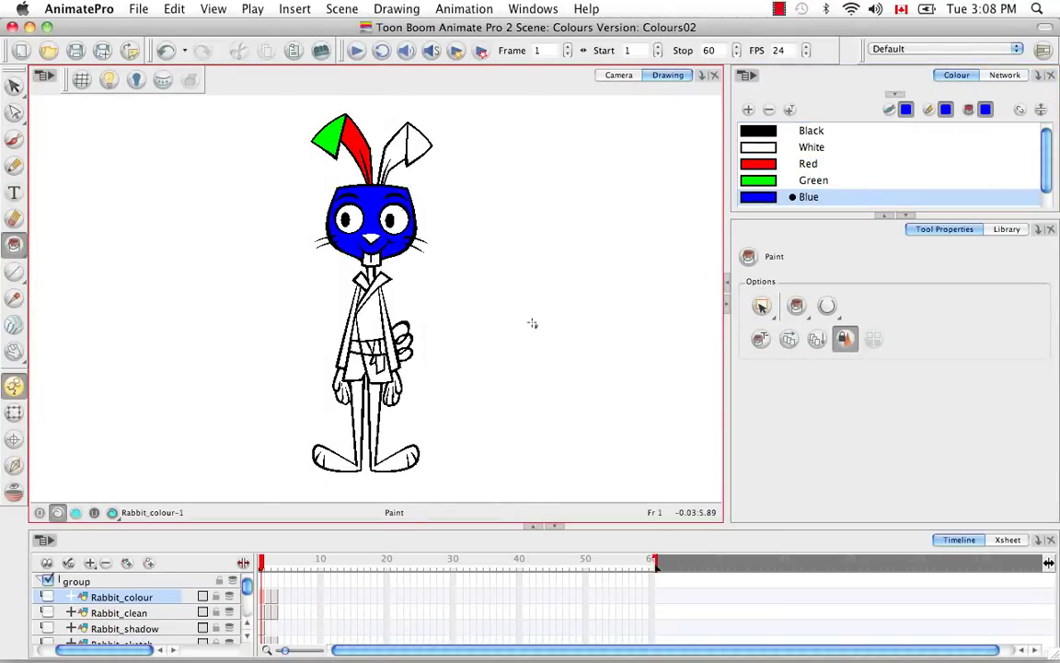
key("super+z")
key("super+z")
key("super+z")
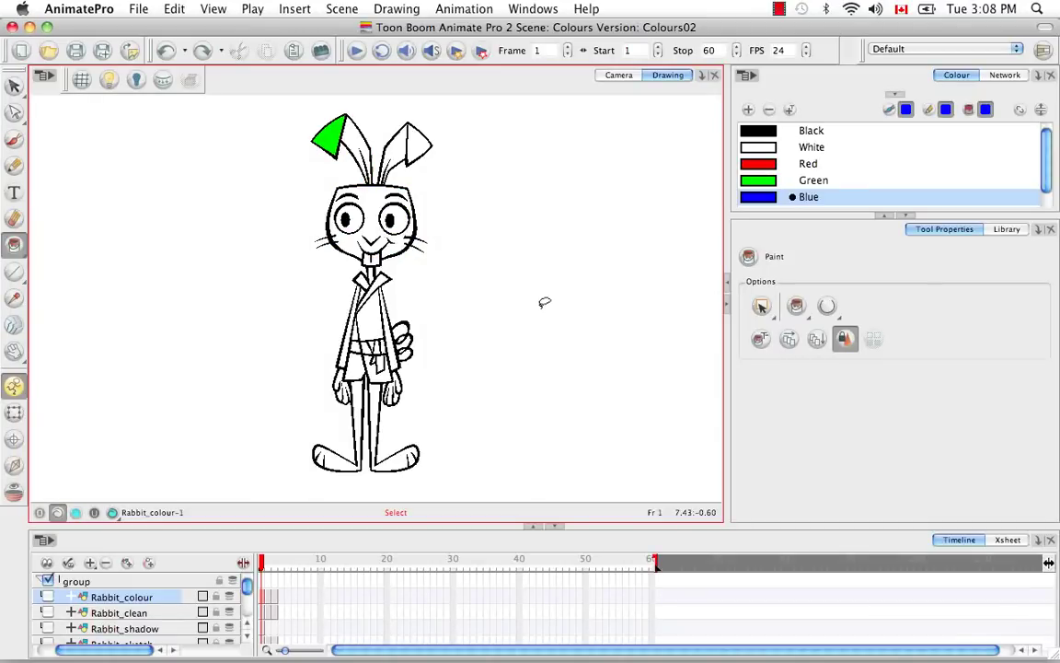
- Expand the colour list and switch to the rabbit palette's swatches
left_click(902, 216)
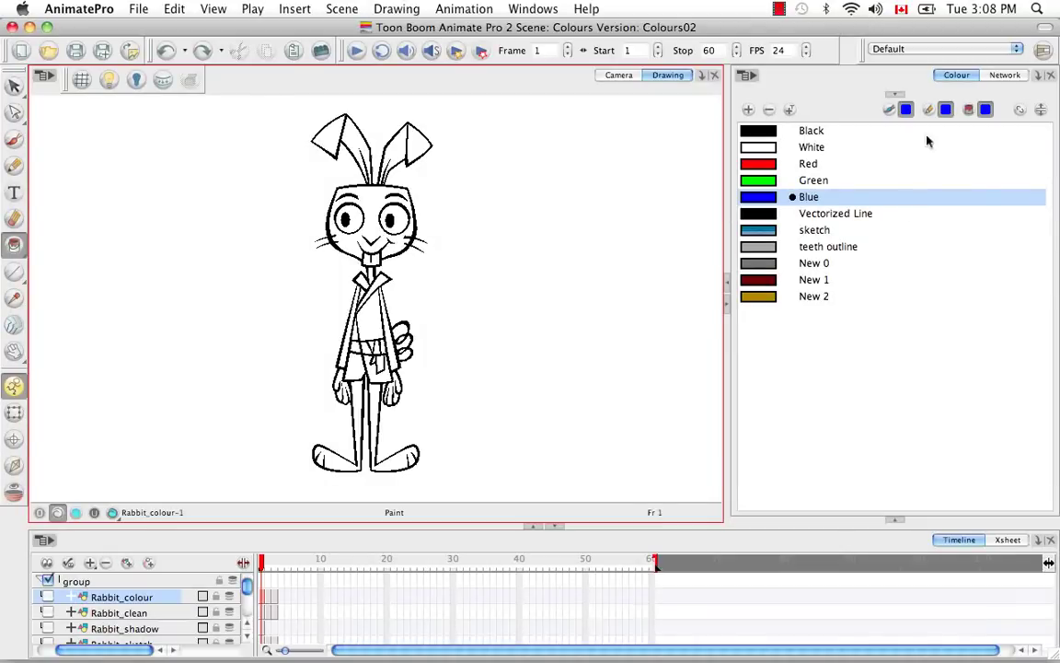
left_click(895, 93)
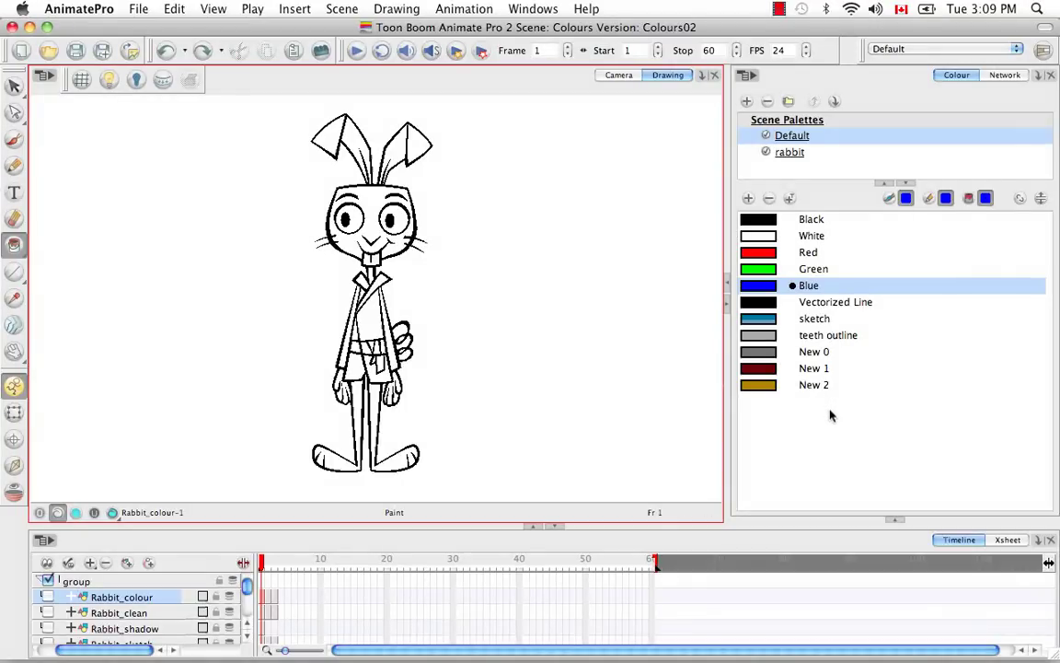
left_click(793, 152)
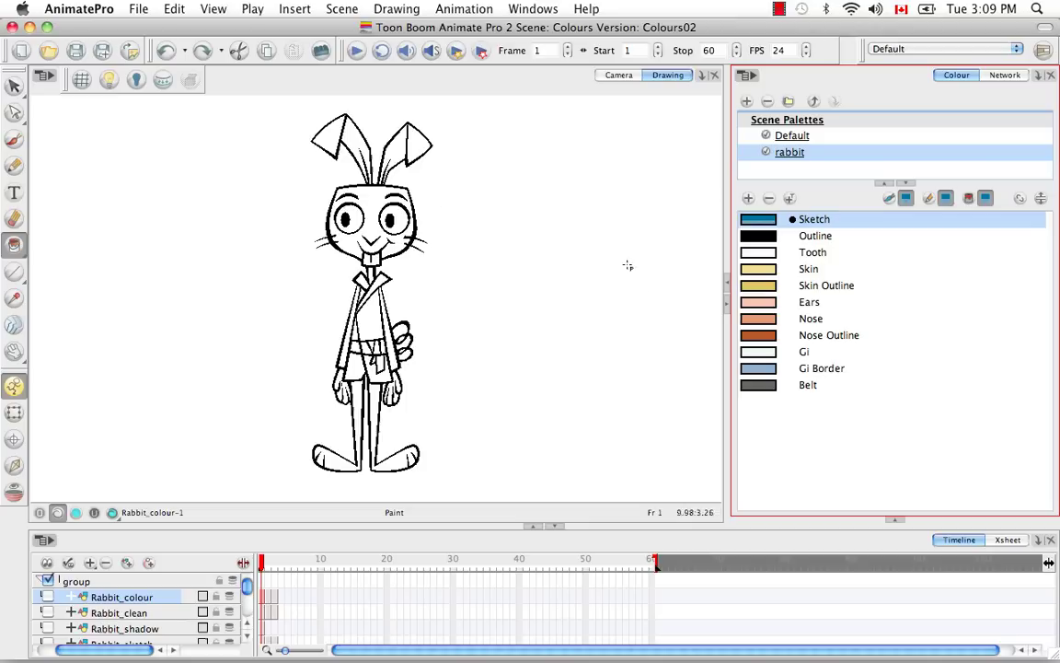
- Start a new palette, cancel it, and make Nose Outline the current colour
left_click(750, 77)
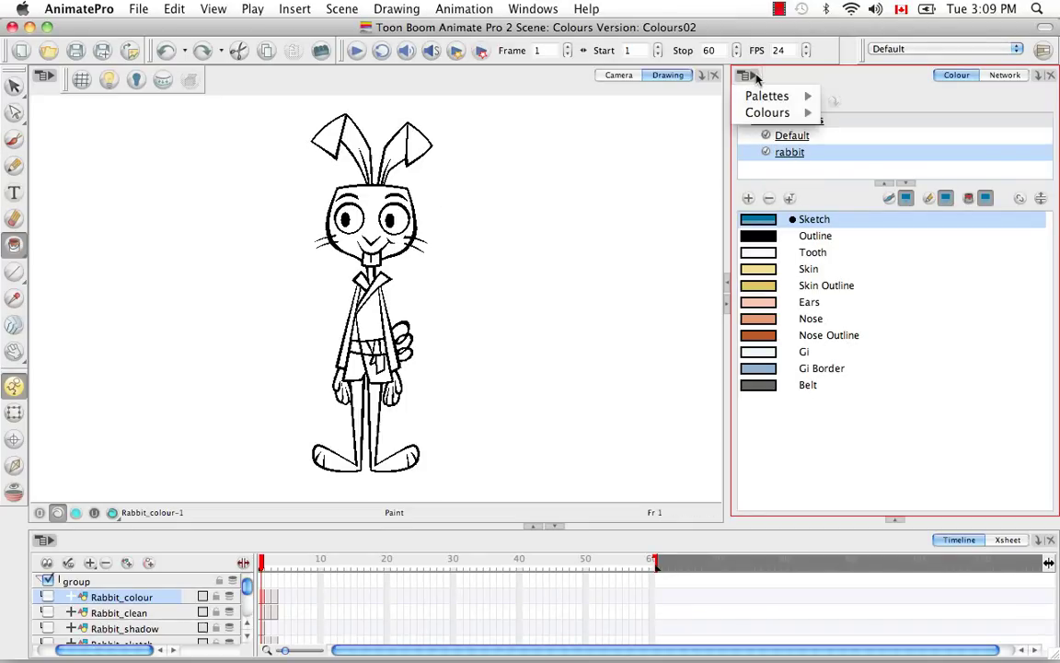
mouse_move(800, 96)
left_click(833, 101)
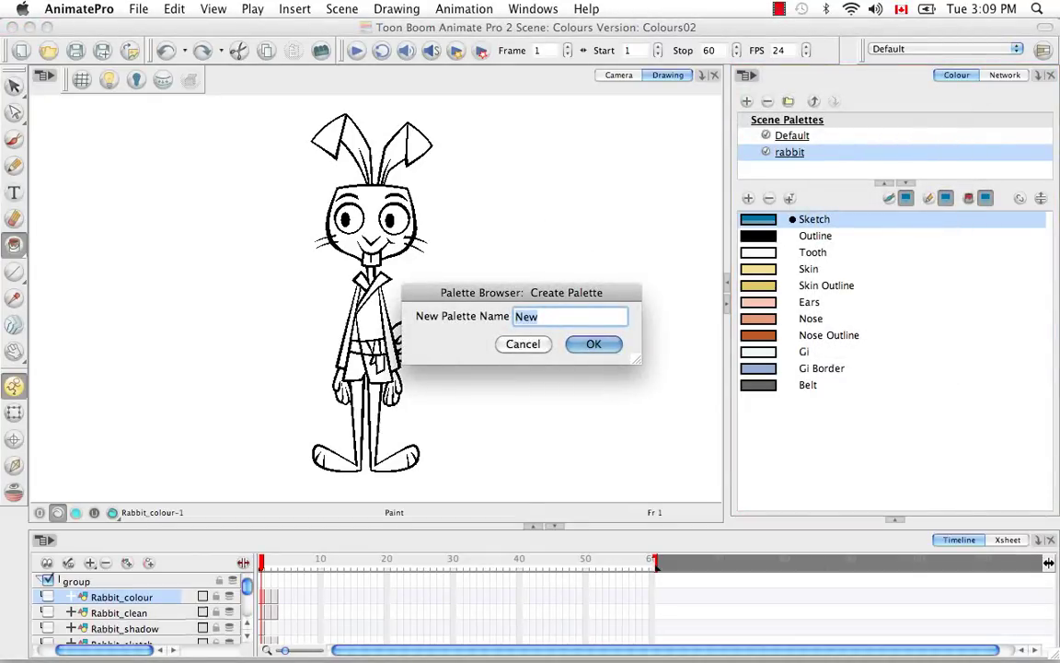
left_click(532, 346)
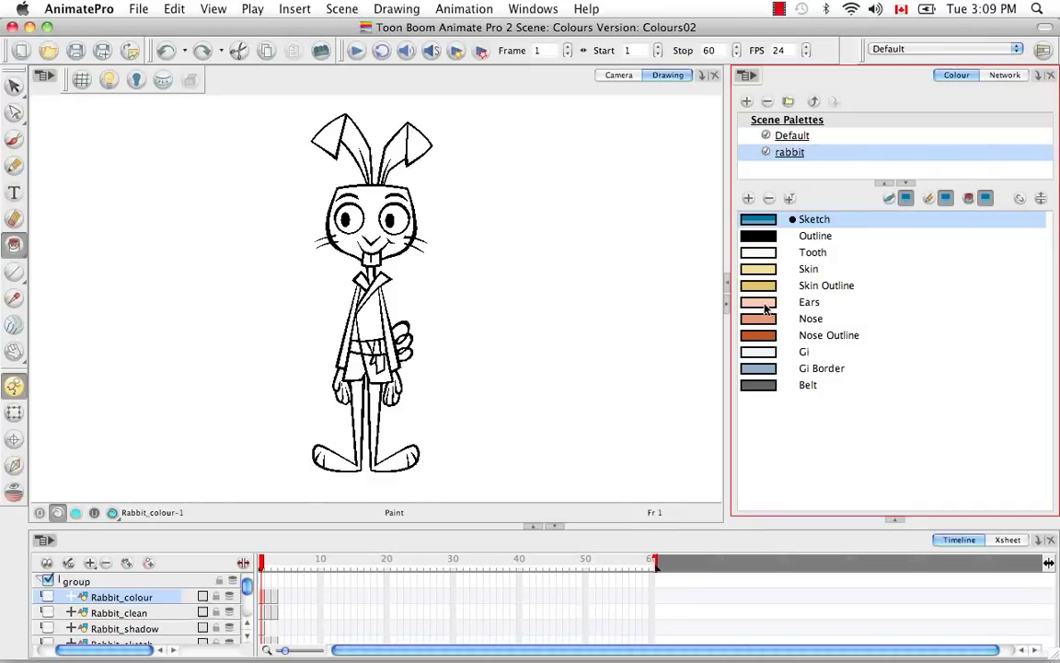
left_click(764, 339)
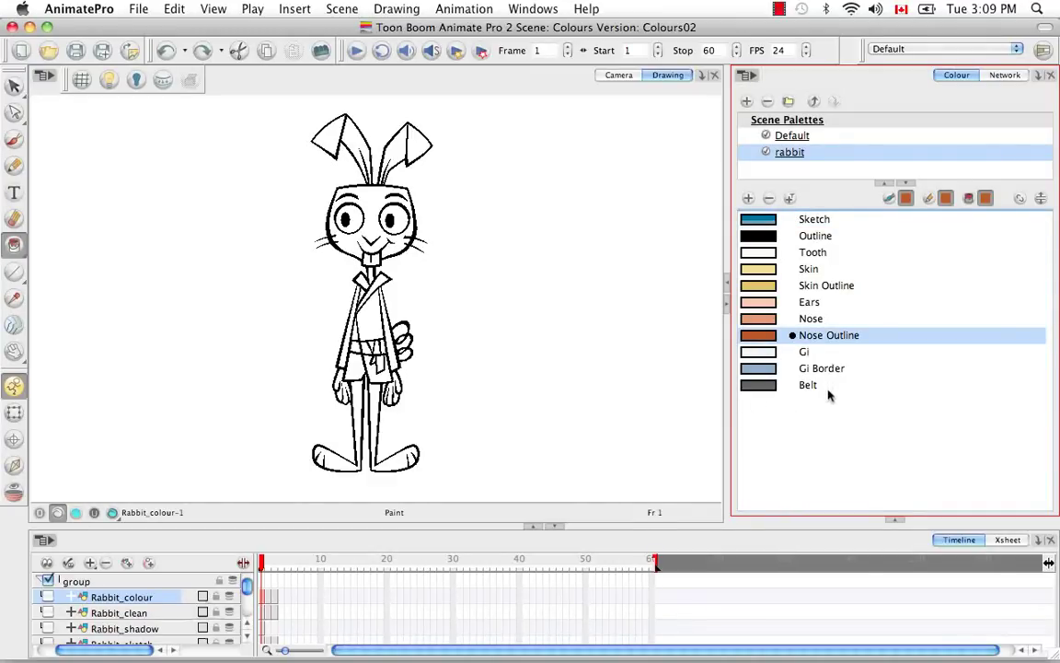
- Add a New 4 colour swatch and shift its hue to red
left_click(749, 199)
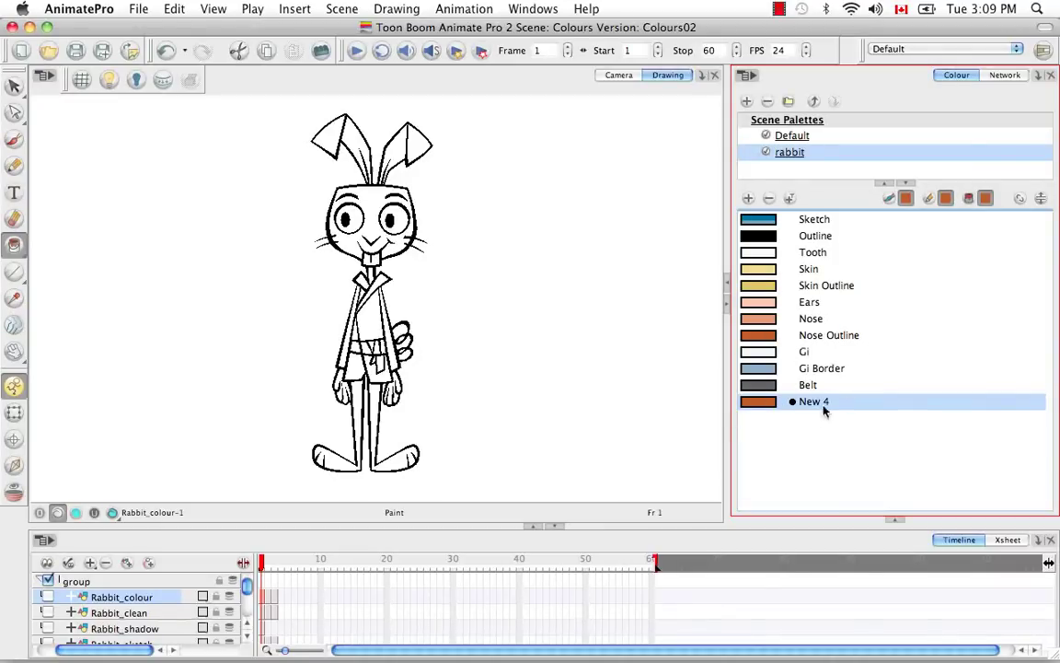
double_click(762, 407)
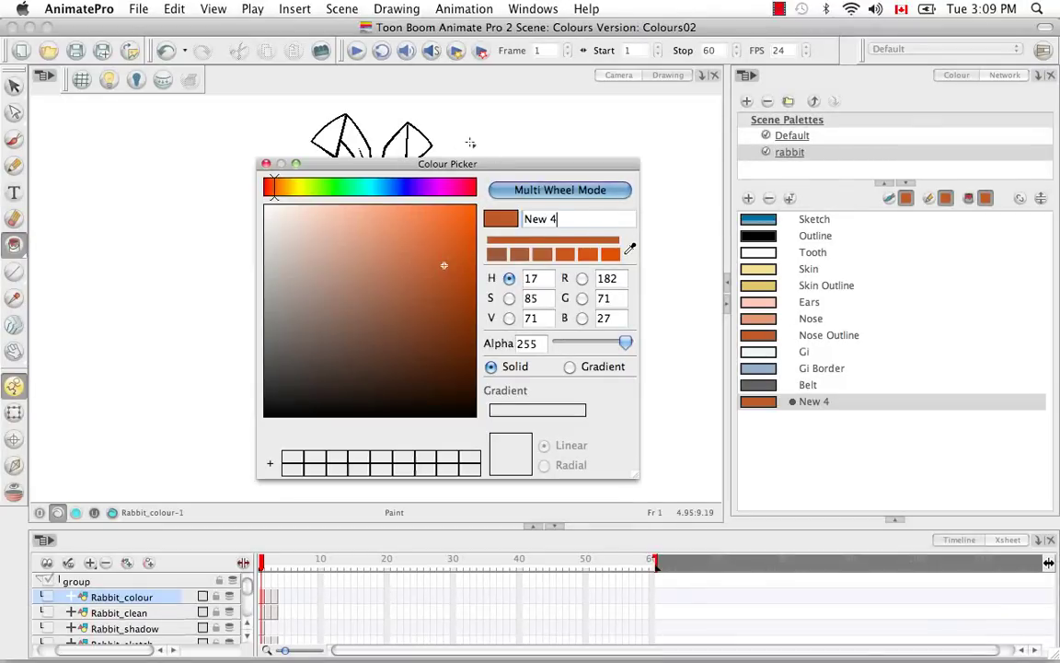
left_click_drag(273, 190, 262, 190)
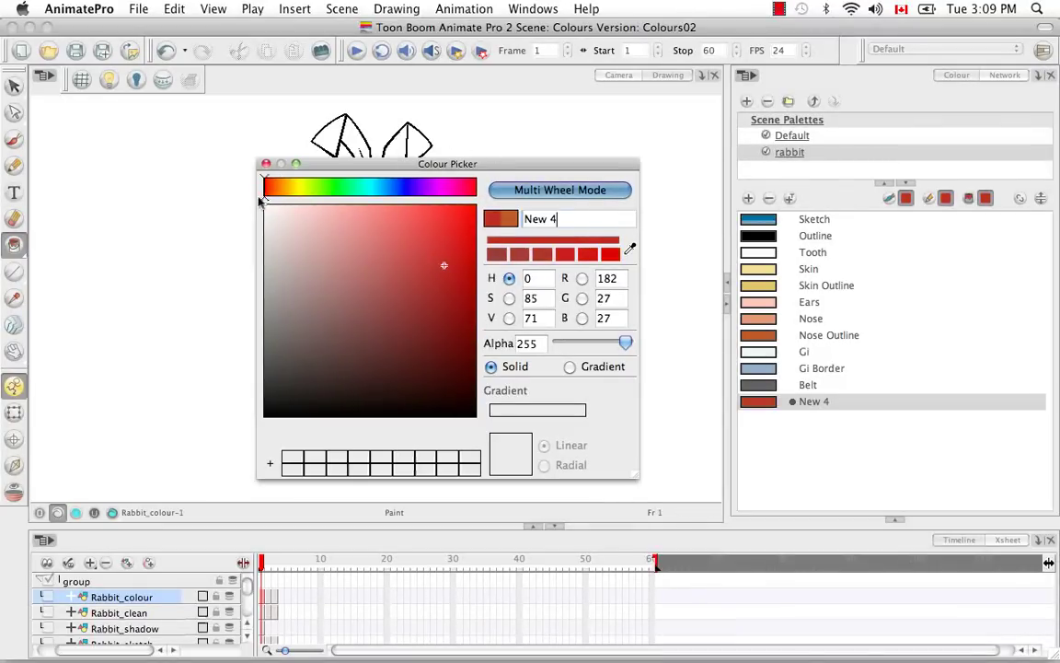
- Name the red colour 'Int mouth', then add another swatch, New 5
triple_click(521, 216)
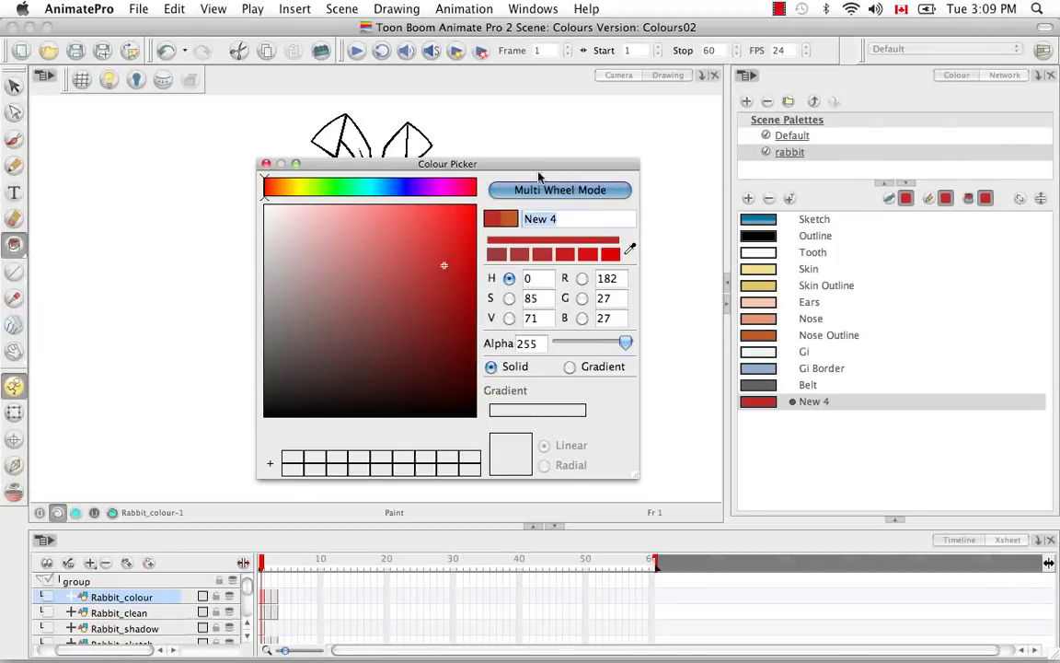
key("BackSpace")
type("Int ")
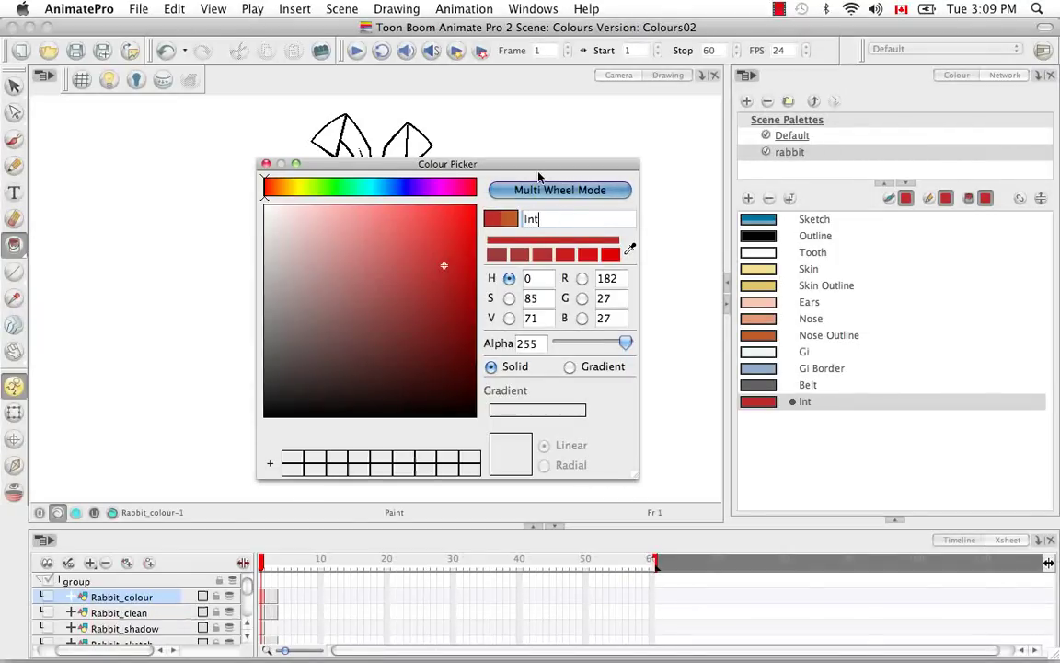
type("mouth")
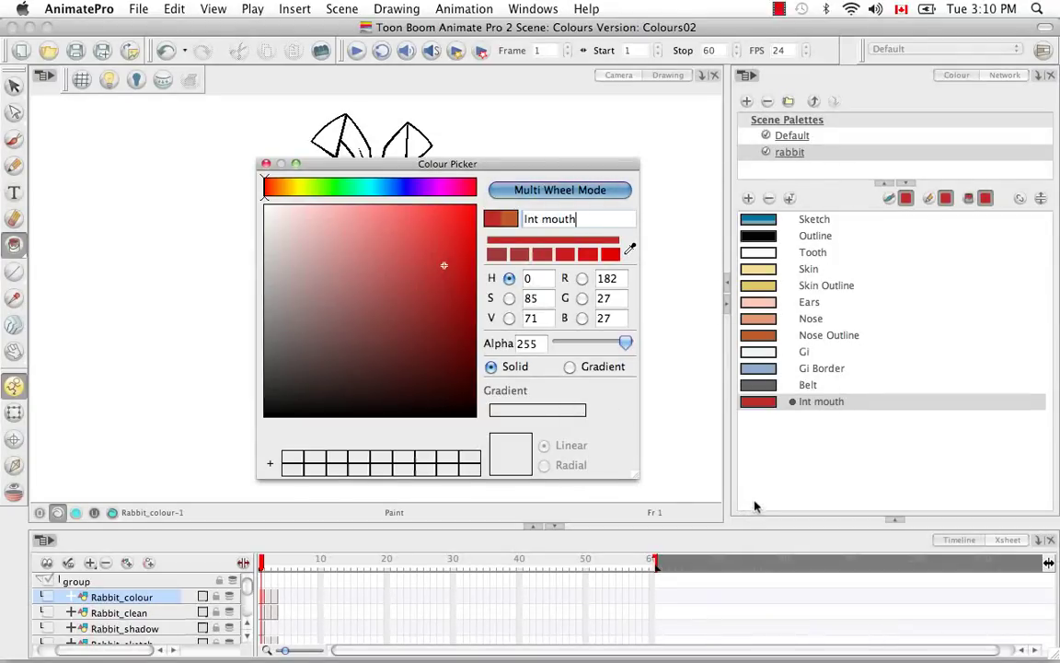
left_click(748, 198)
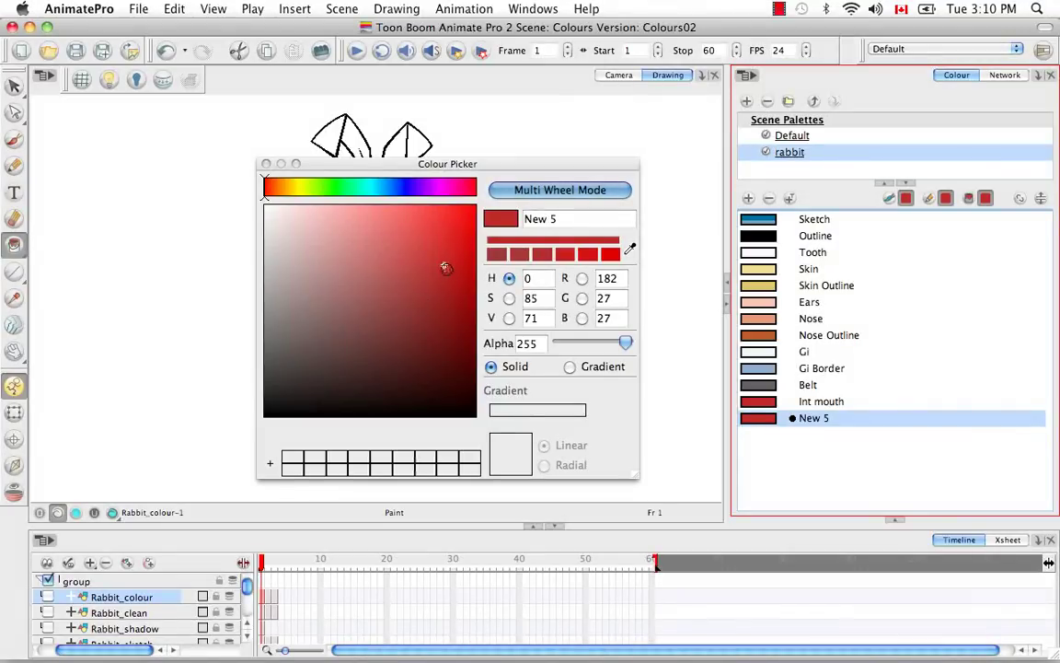
- Tweak New 5 toward dusty pink and olive, add a bright blue New 6, and add New 7
left_click_drag(444, 267, 344, 275)
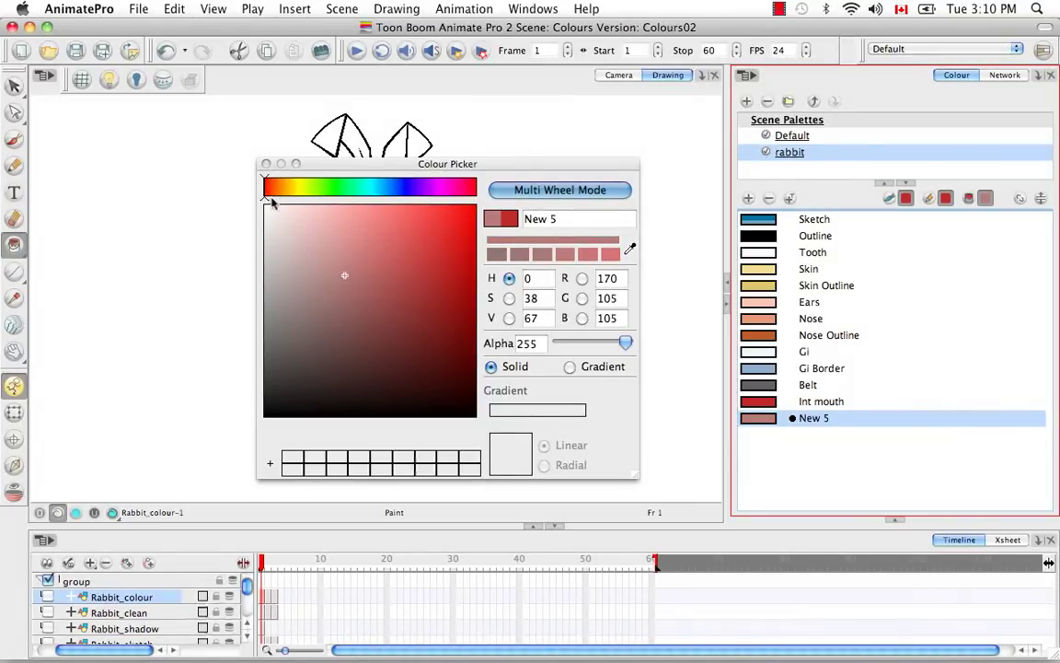
left_click_drag(276, 187, 310, 187)
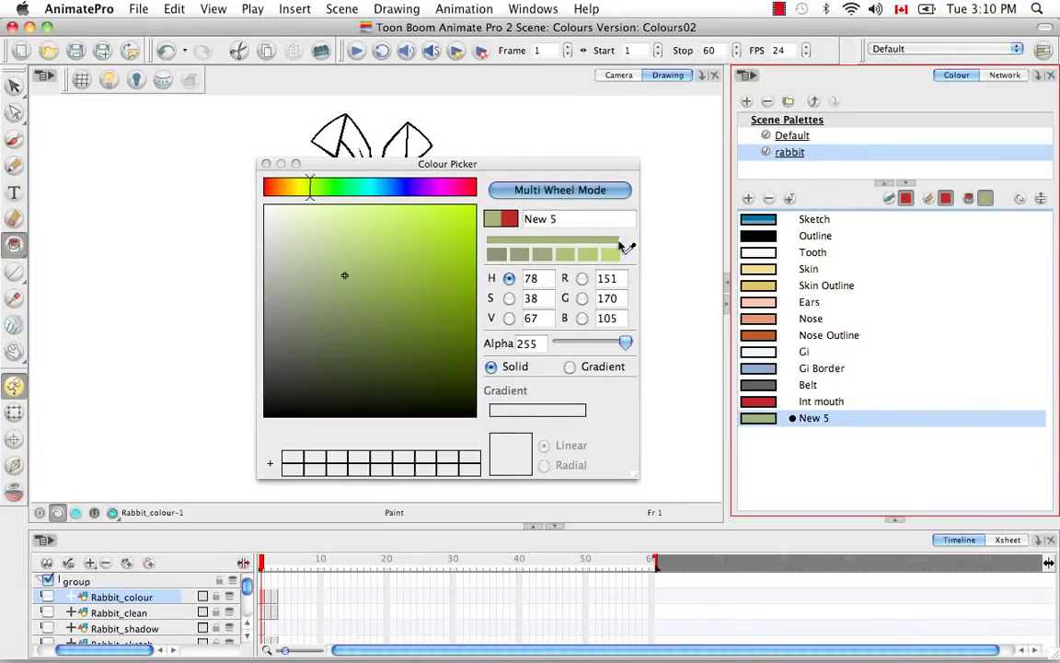
left_click(749, 198)
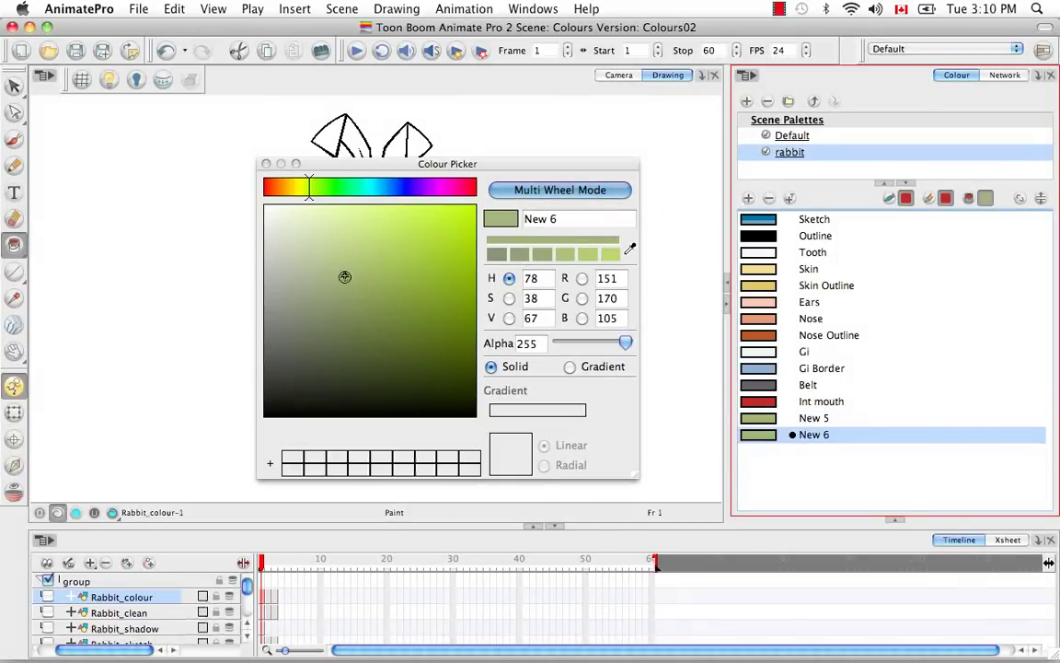
left_click(406, 187)
left_click(454, 214)
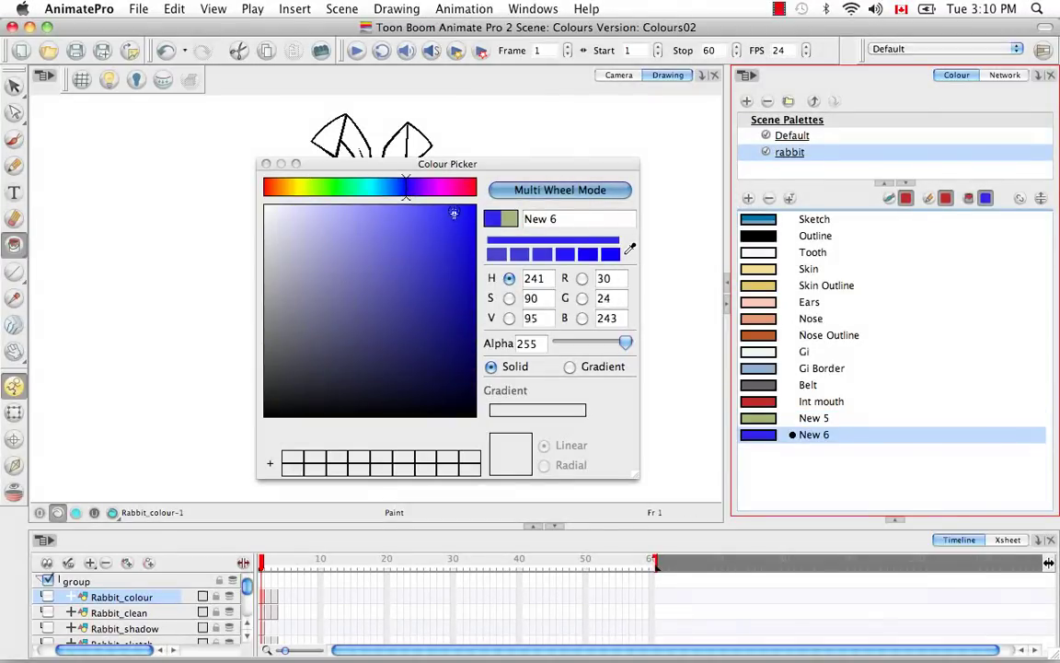
left_click(748, 198)
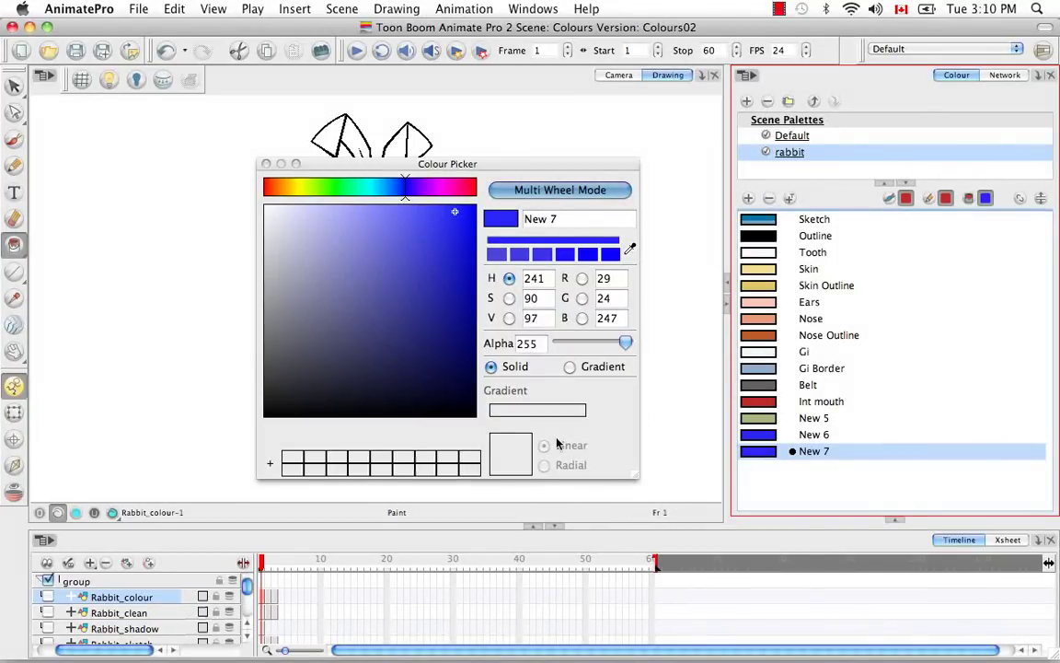
- Close the Colour Picker and delete the New 7, New 5 and New 6 swatches
left_click(266, 165)
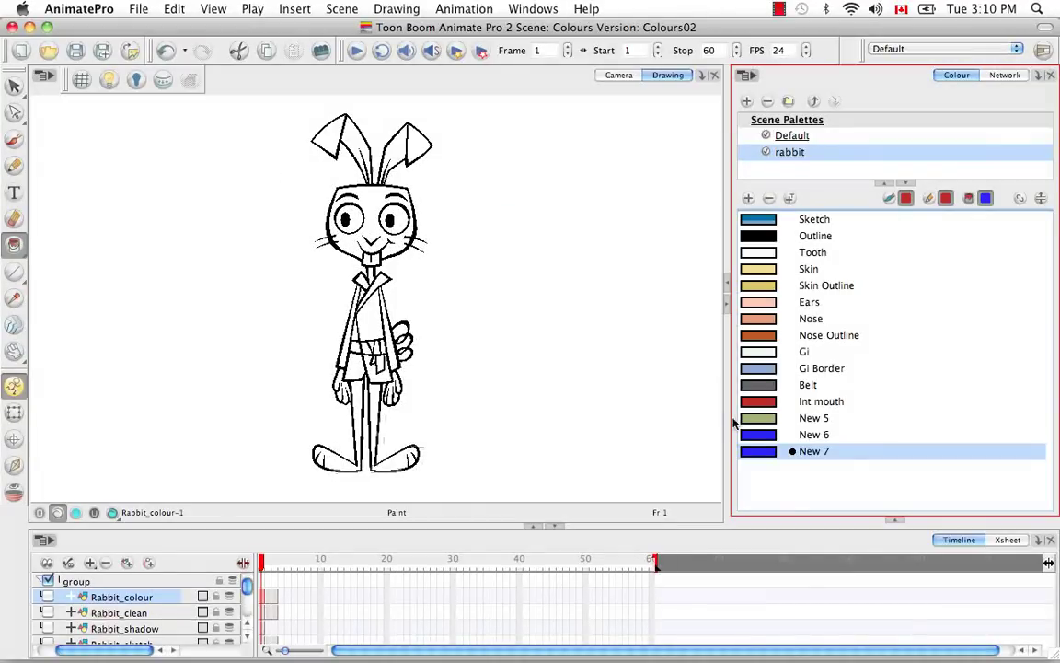
left_click(769, 200)
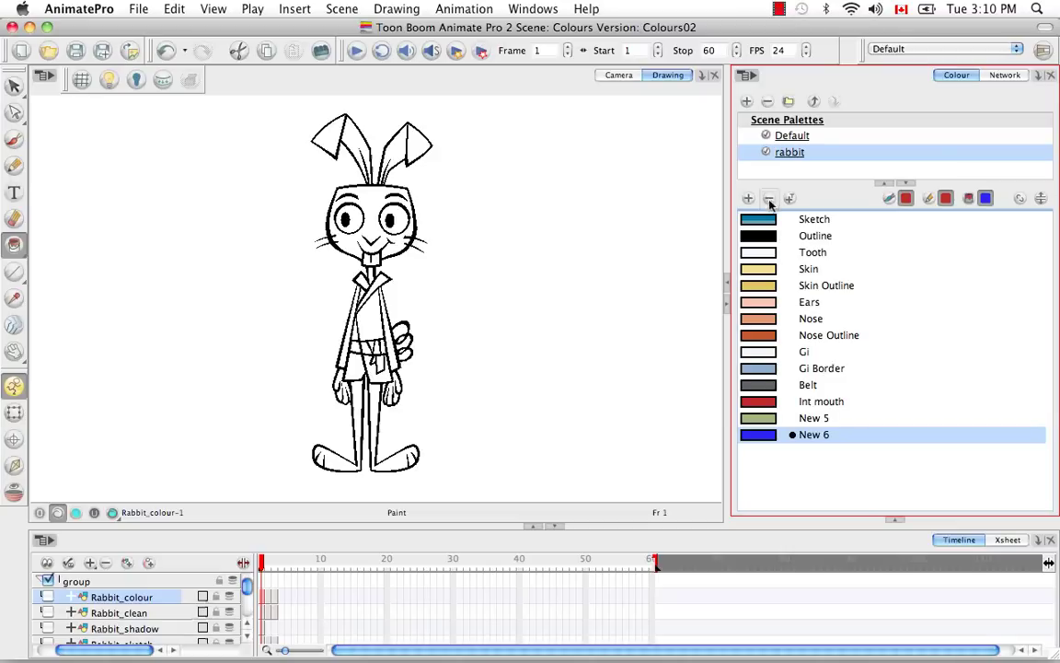
left_click(766, 420)
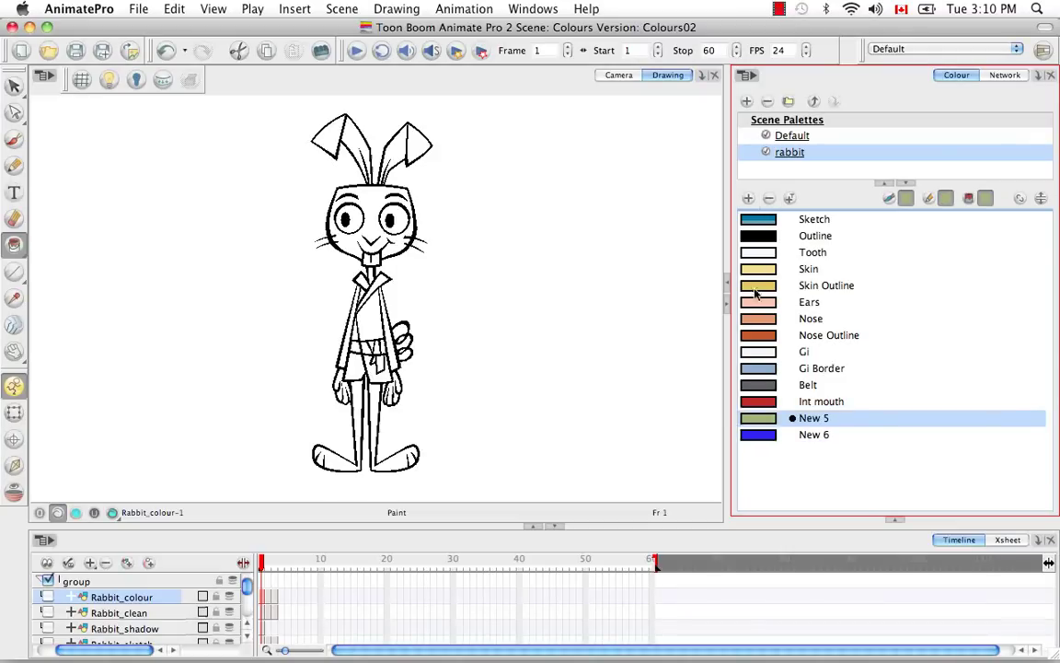
left_click(769, 200)
left_click(768, 200)
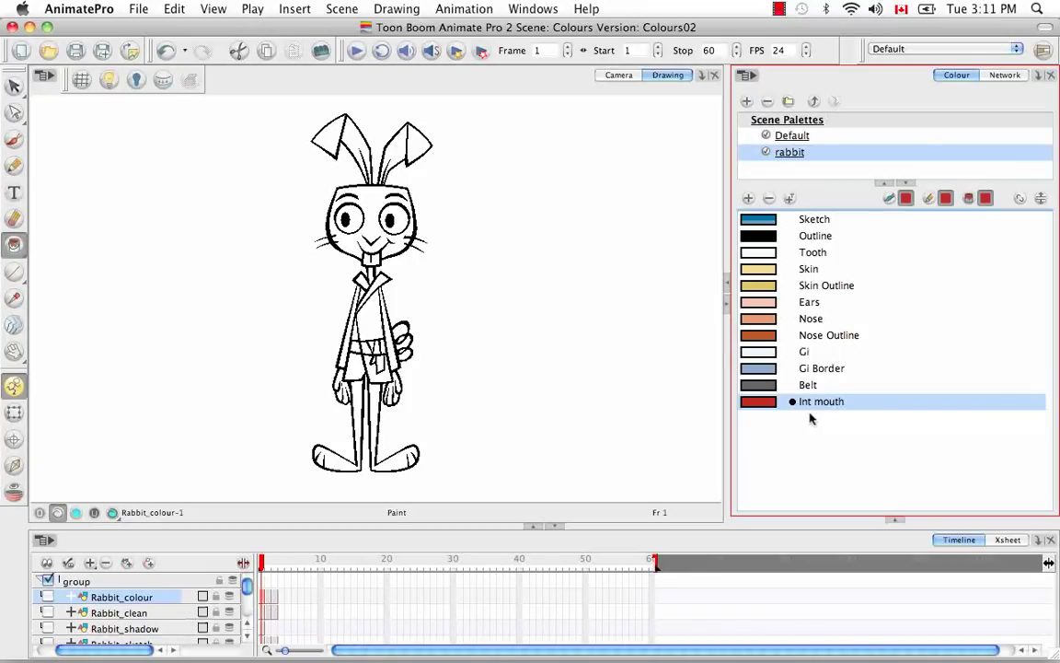
- Add a new colour to the rabbit palette and name it 'tongue'
left_click(748, 199)
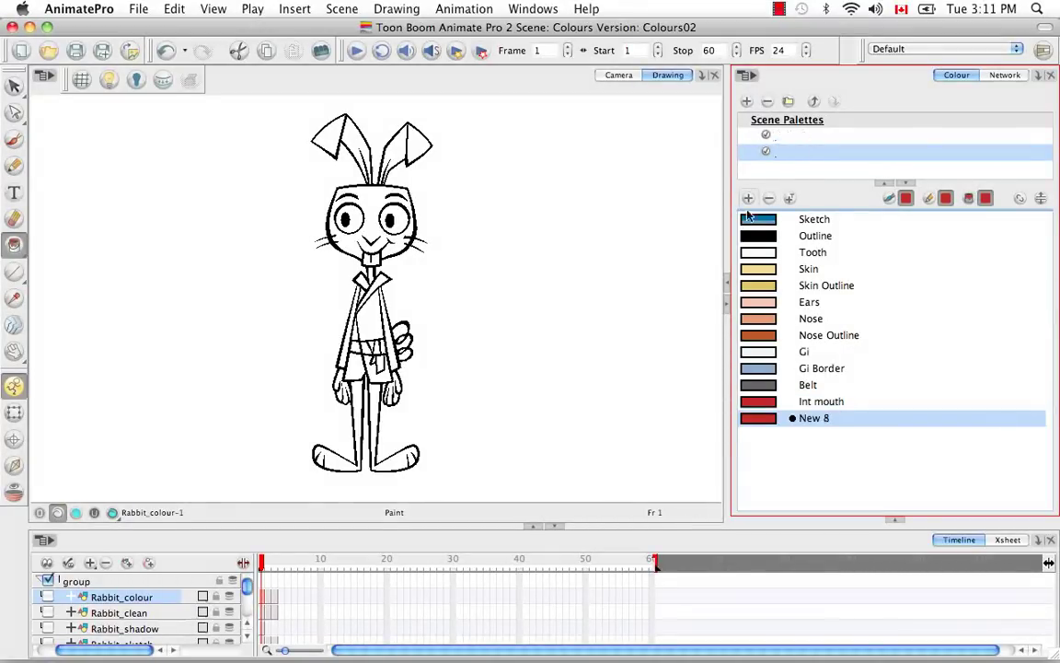
double_click(759, 418)
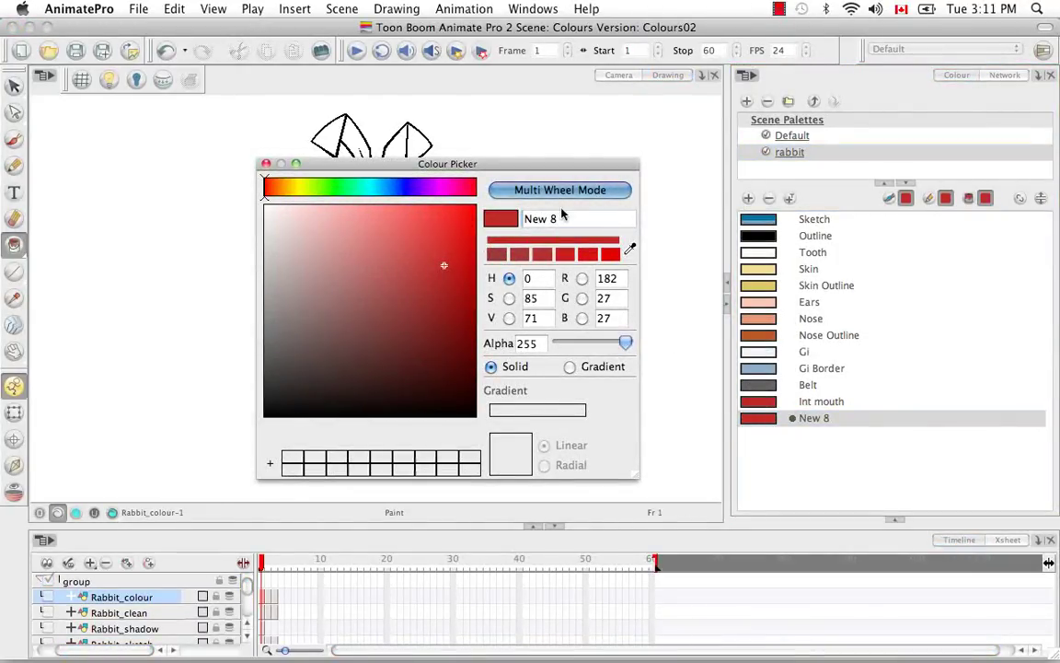
key("super+a")
key("BackSpace")
type("tongur")
key("BackSpace")
type("e")
- Make tongue a gradient with a light pink left end and lightened red right end
left_click(570, 367)
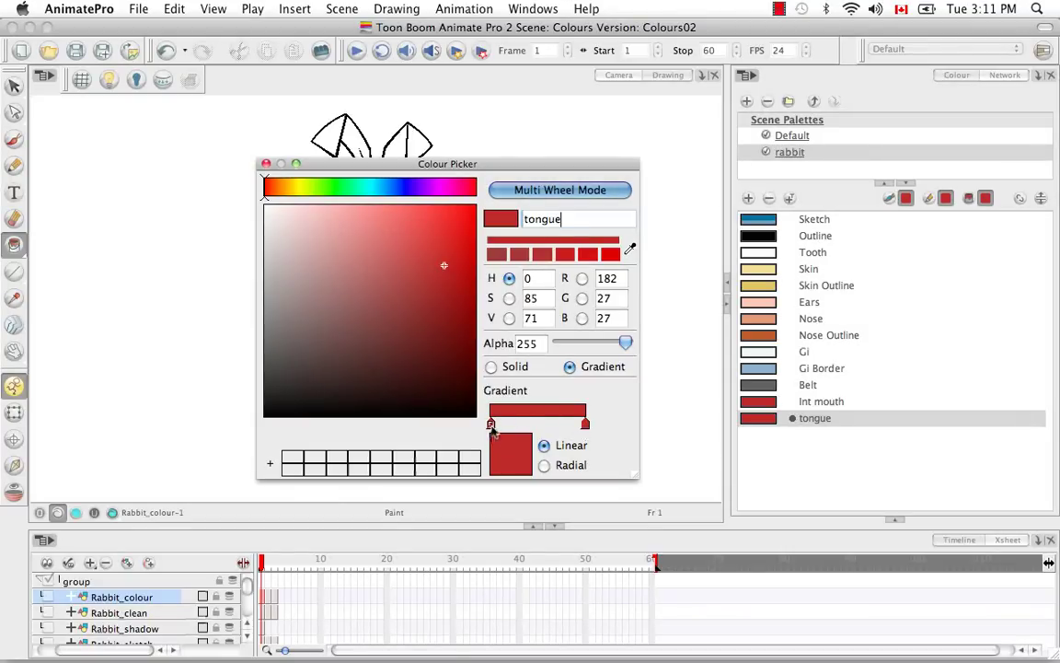
left_click_drag(444, 280, 298, 205)
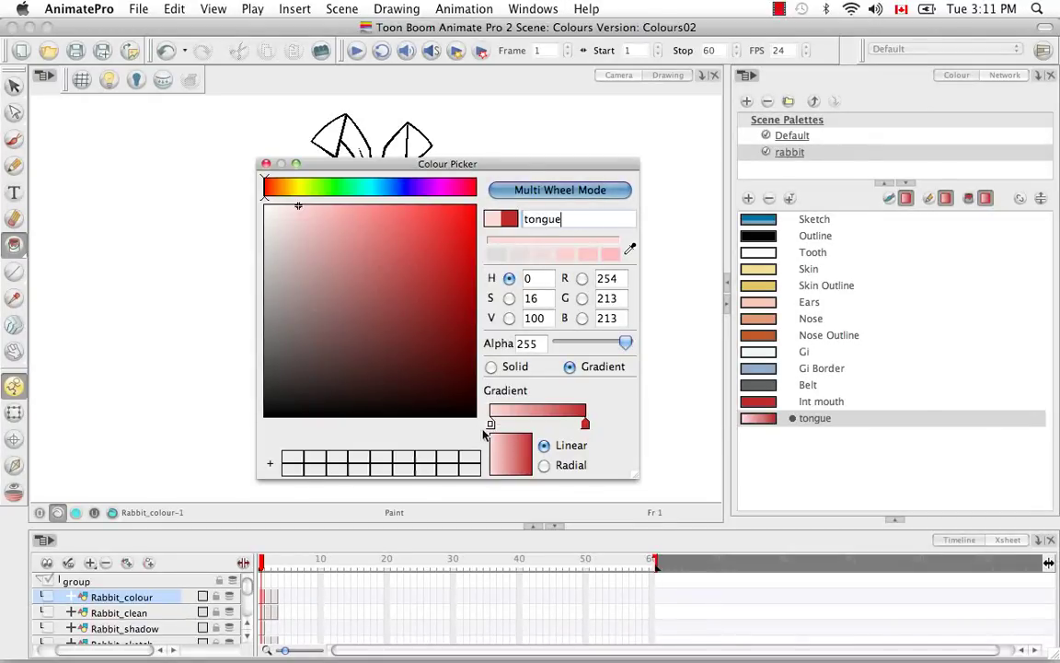
left_click(584, 424)
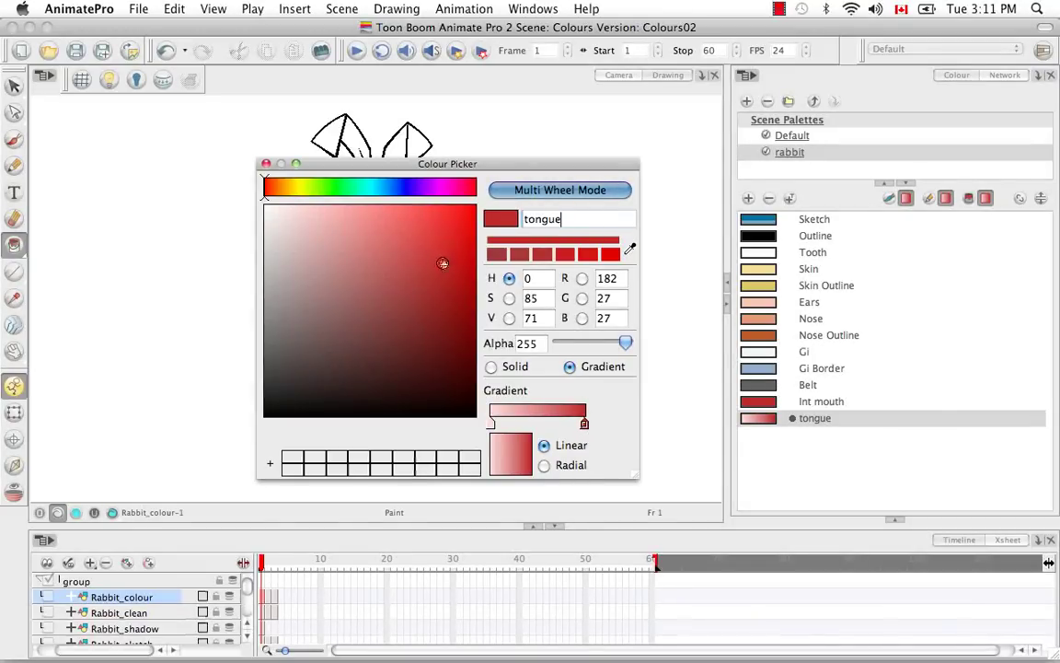
mouse_move(405, 237)
left_mouse_down()
mouse_move(423, 249)
mouse_move(414, 214)
mouse_move(406, 268)
left_mouse_up()
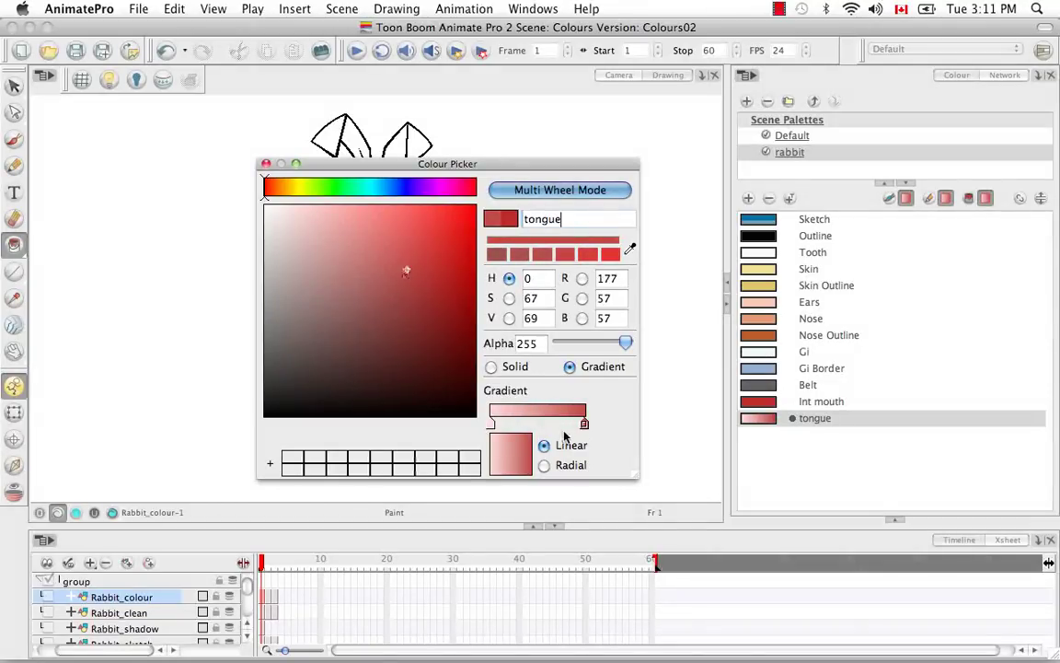
- Try extra gradient stops, then remove them and lighten the red end toward pink
left_click(543, 424)
left_click(562, 424)
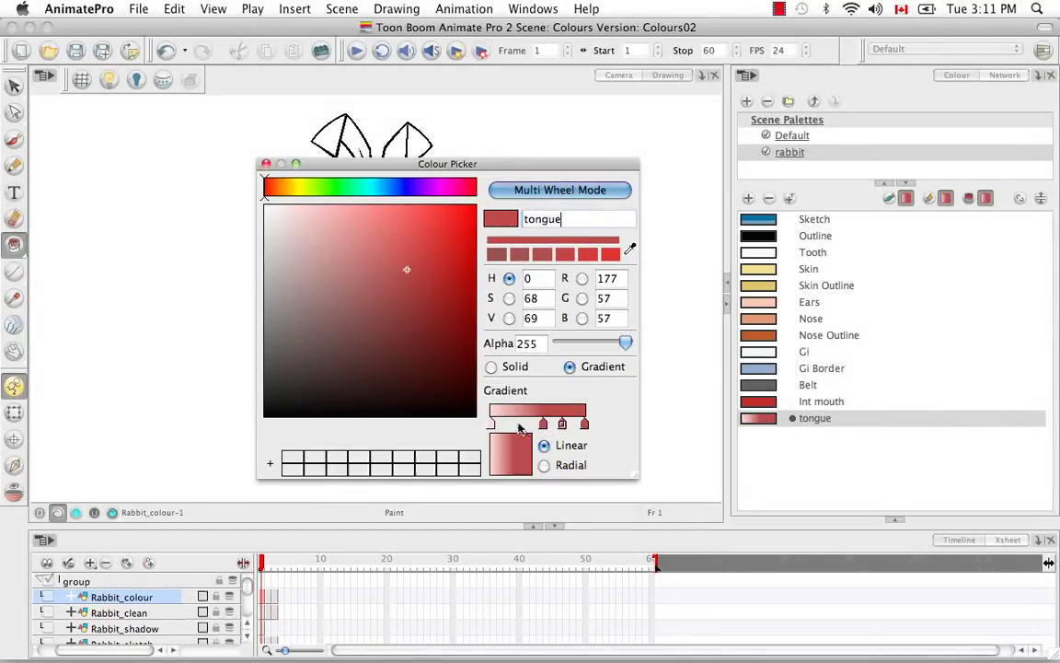
left_click(519, 424)
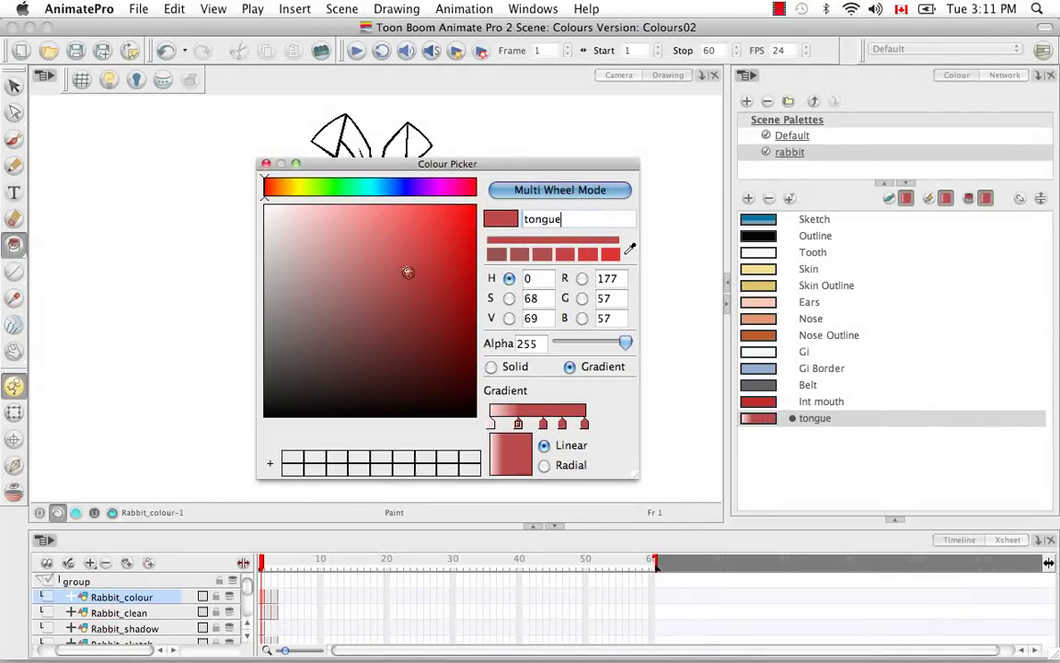
left_click_drag(405, 266, 346, 354)
left_click(561, 425)
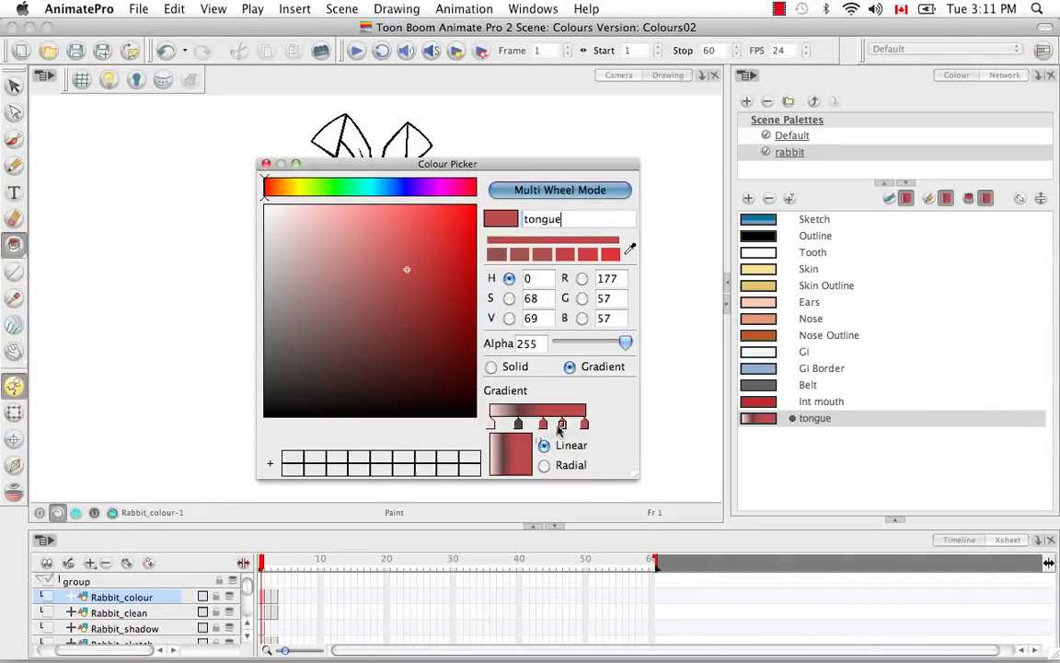
left_click_drag(406, 269, 343, 229)
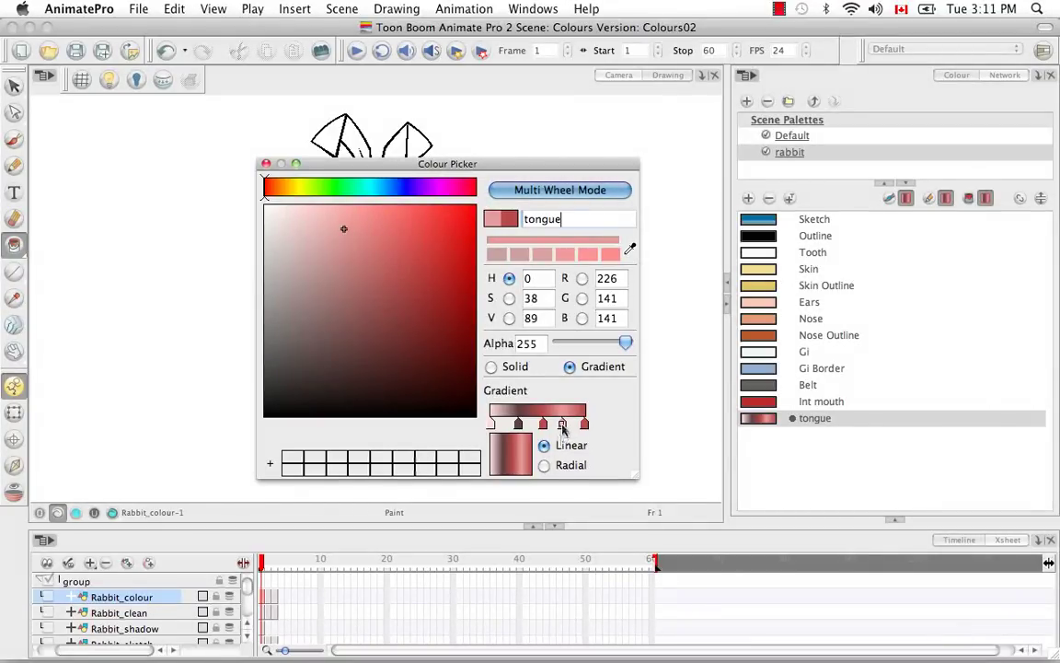
left_click_drag(562, 429, 608, 551)
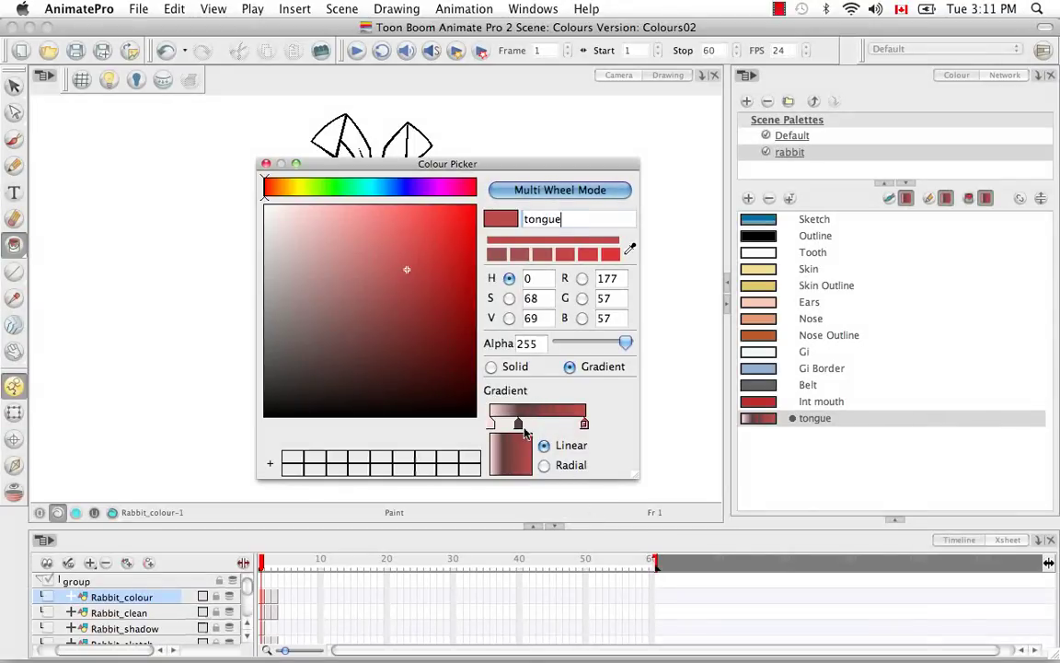
left_click_drag(518, 424, 471, 388)
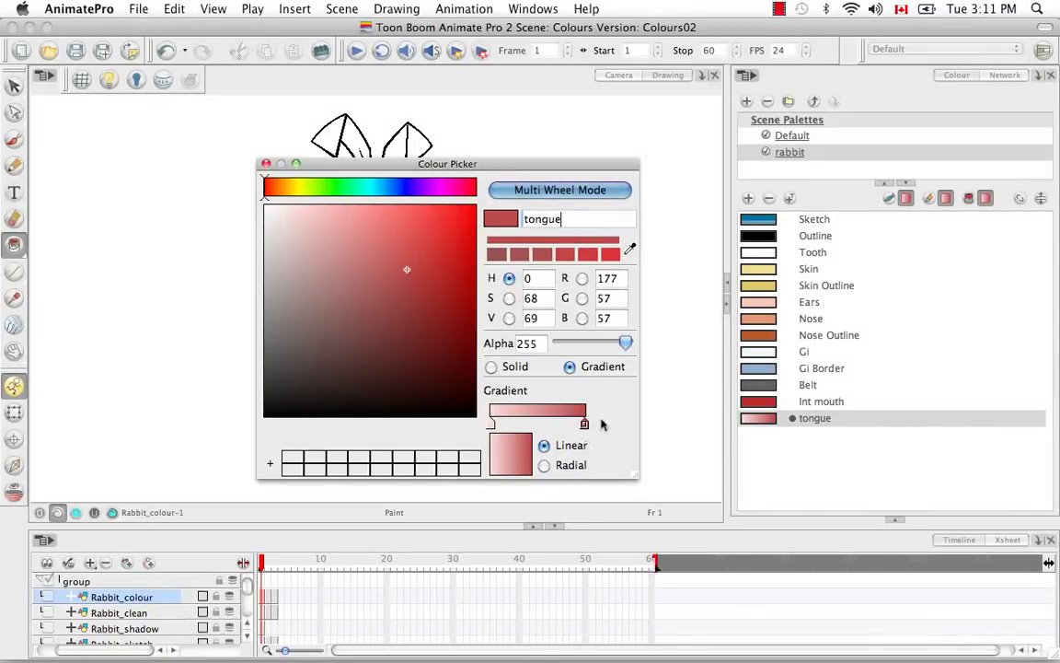
mouse_move(367, 244)
left_mouse_down()
mouse_move(357, 220)
mouse_move(360, 229)
mouse_move(380, 217)
left_mouse_up()
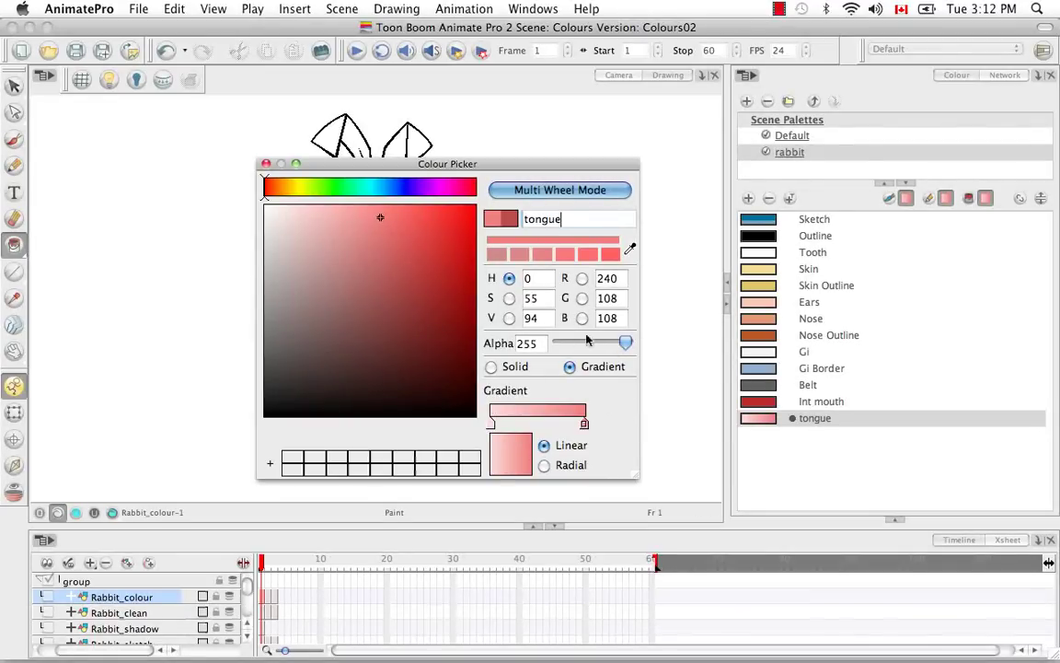
- Lower the light gradient stop's alpha, set the darker stop to alpha 255, and close the picker
left_click_drag(625, 344, 595, 343)
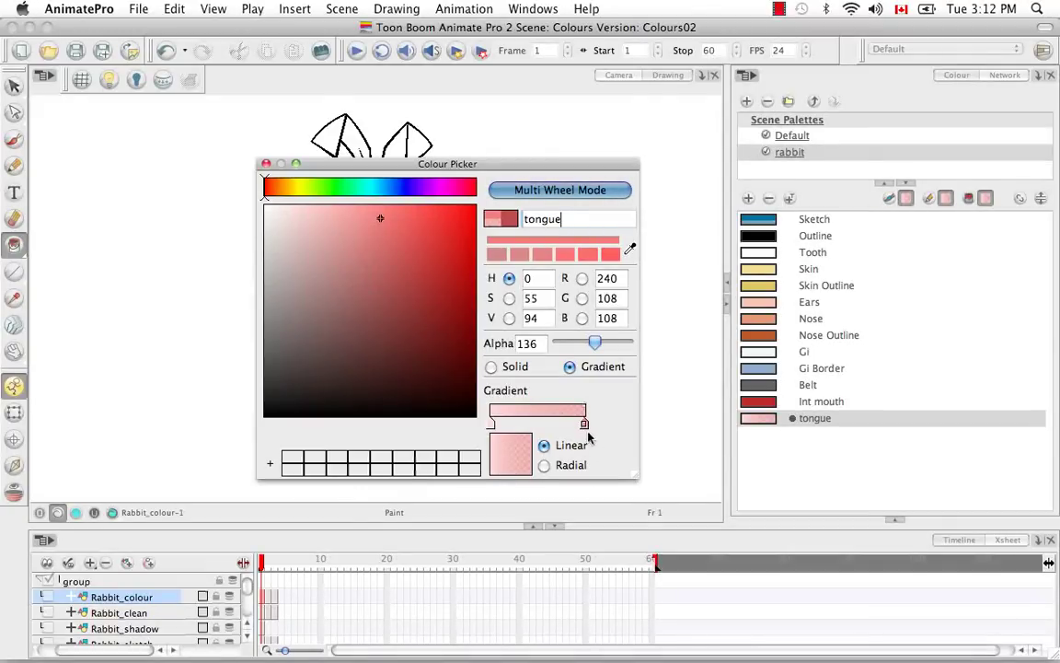
left_click(491, 424)
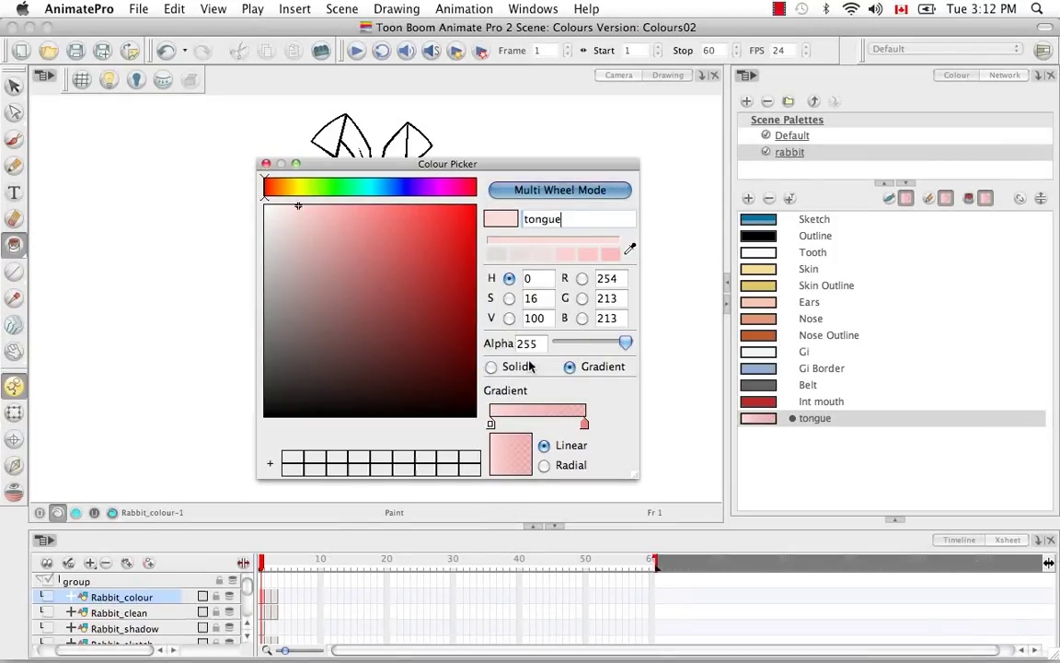
left_click_drag(625, 342, 602, 343)
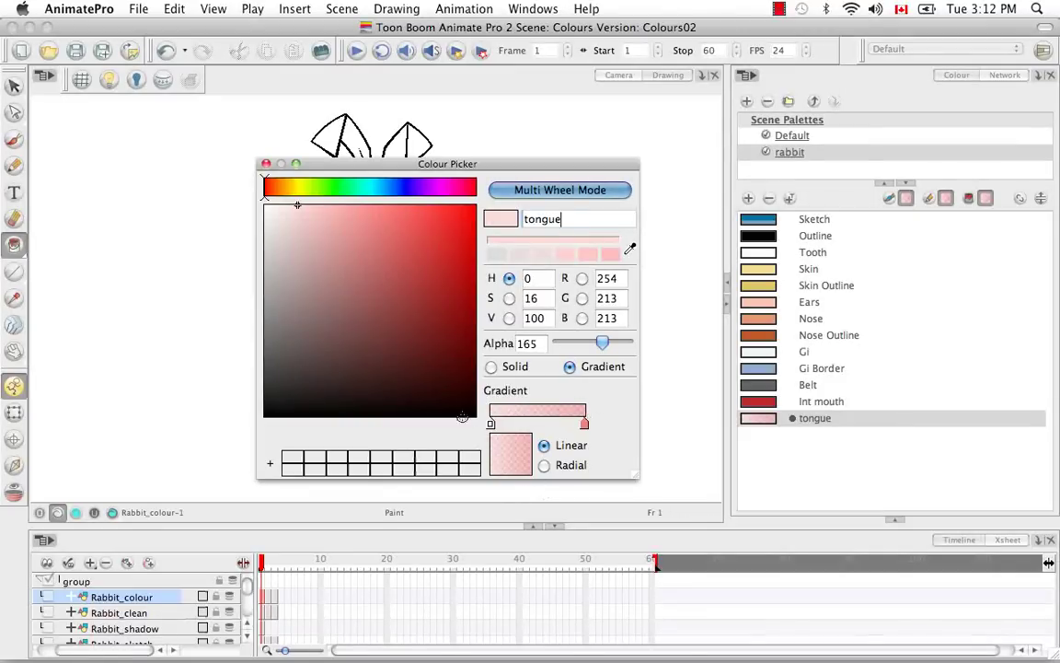
left_click(585, 423)
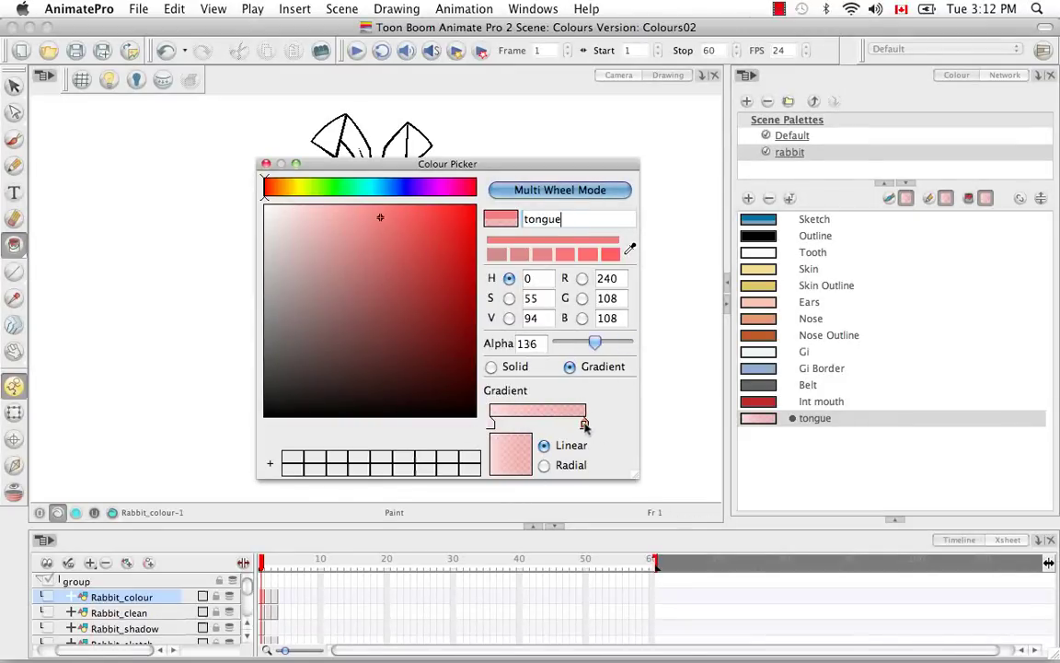
left_click_drag(598, 346, 629, 346)
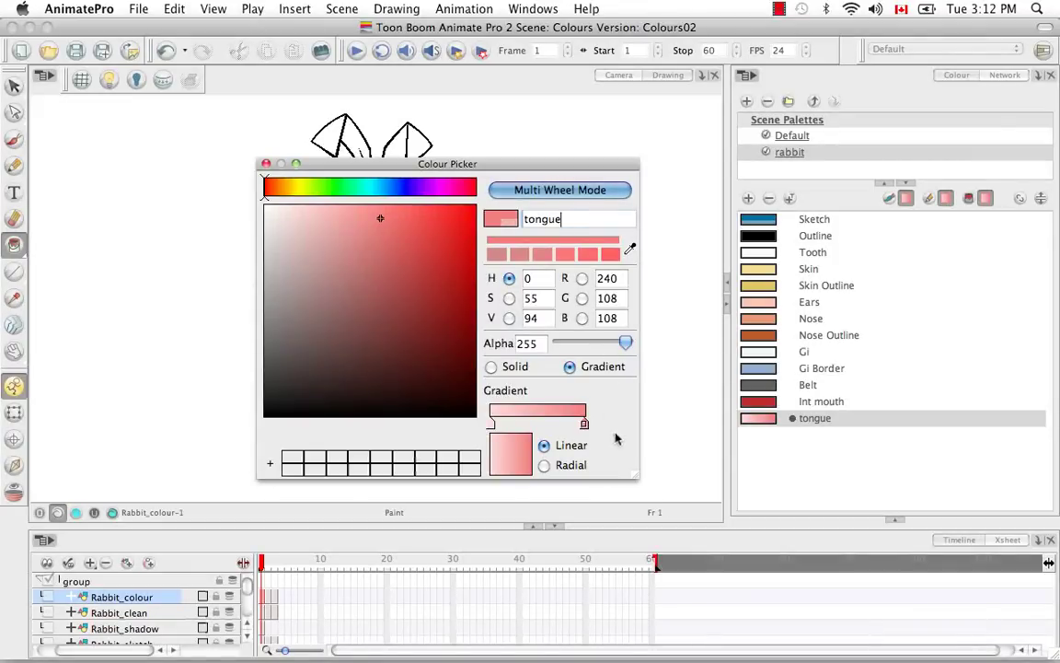
left_click(266, 164)
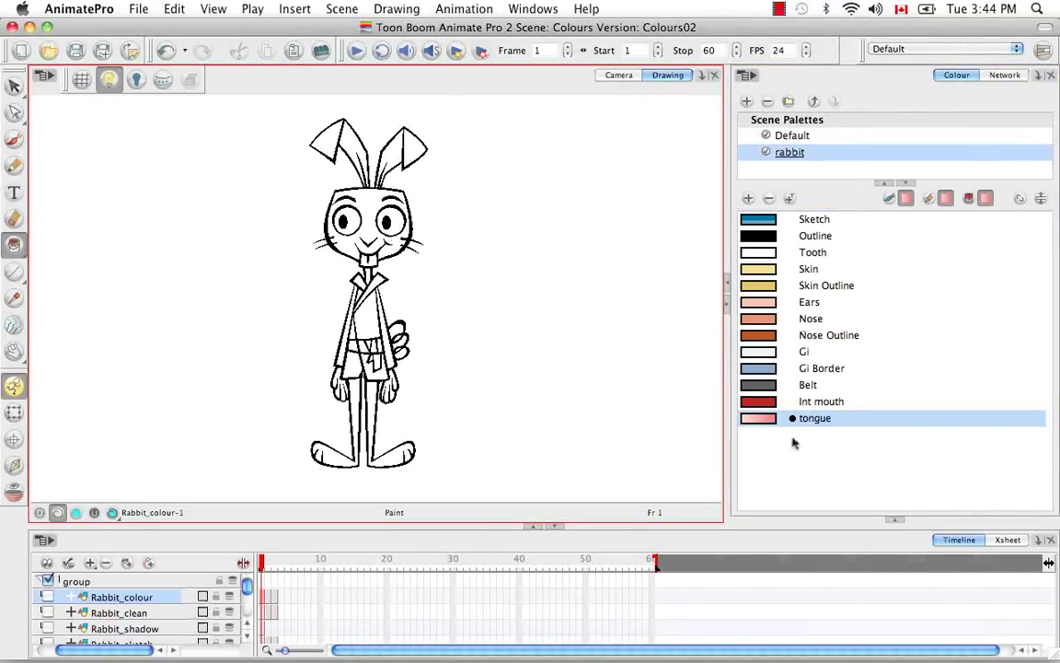
- Load JapanesePrint.tga from the Desktop as a new Texture swatch
left_click(790, 200)
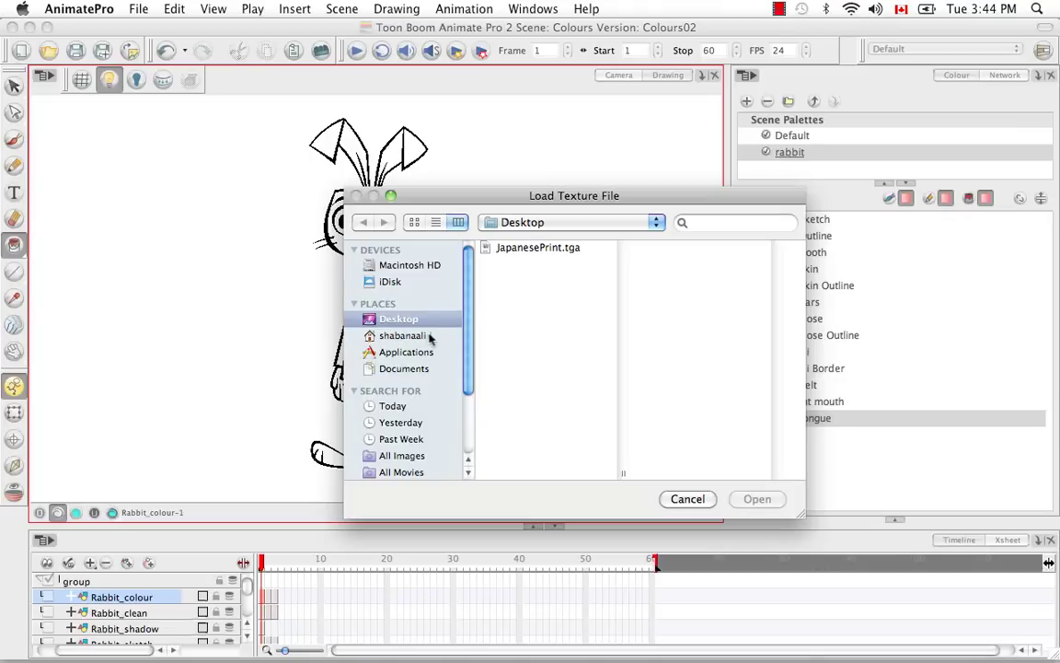
left_click(382, 335)
left_click(391, 353)
left_click(411, 321)
left_click(570, 251)
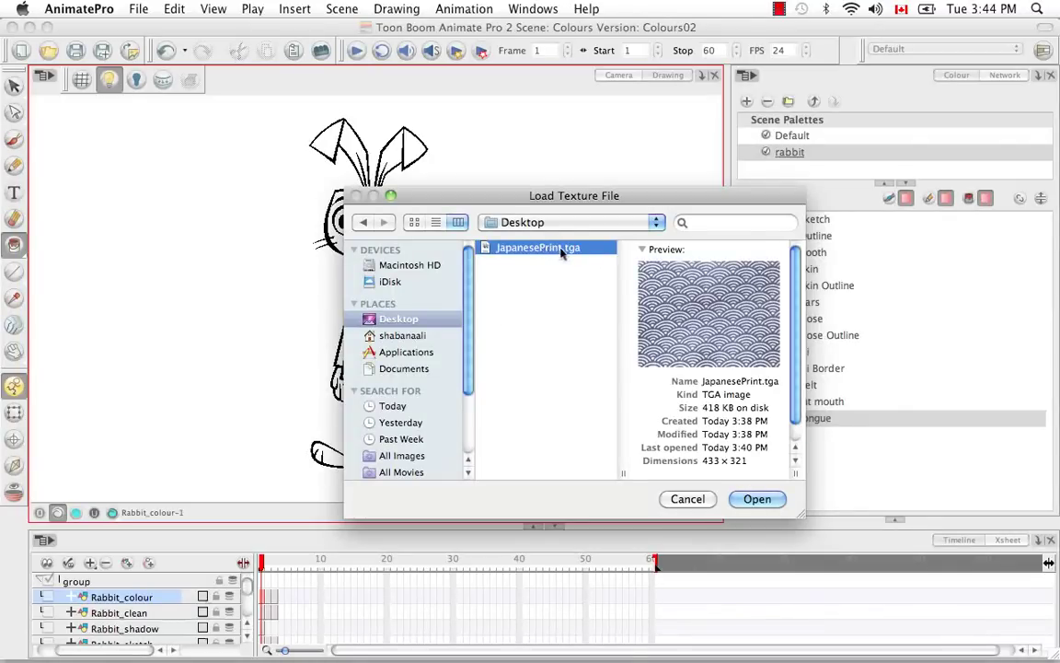
left_click(756, 498)
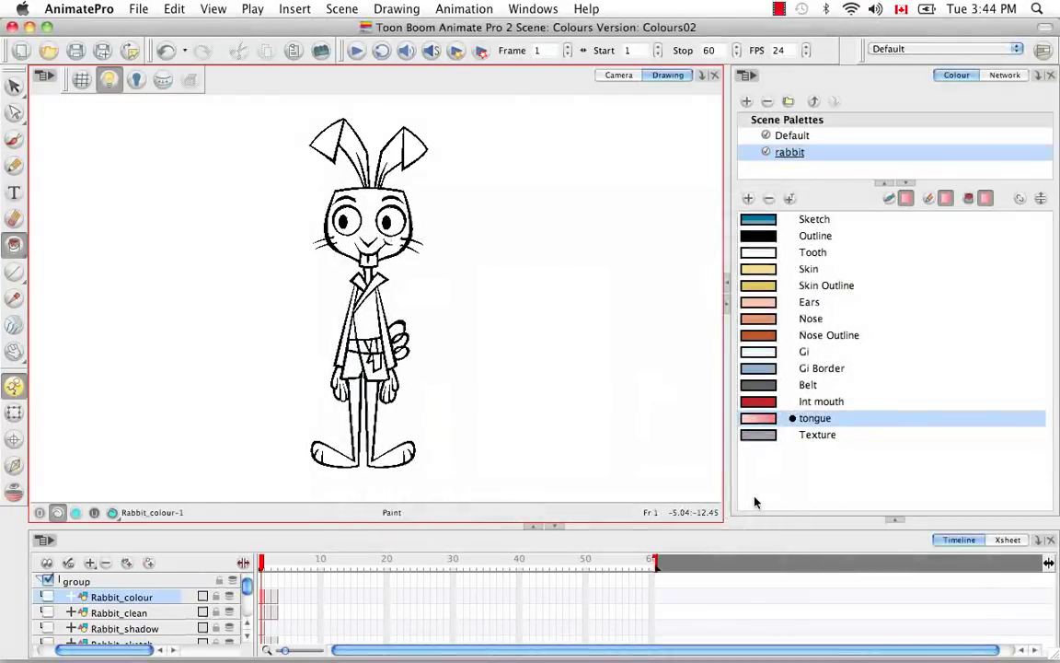
- Rename the Texture swatch to 'Japanese print' and select it for painting
left_click(813, 438)
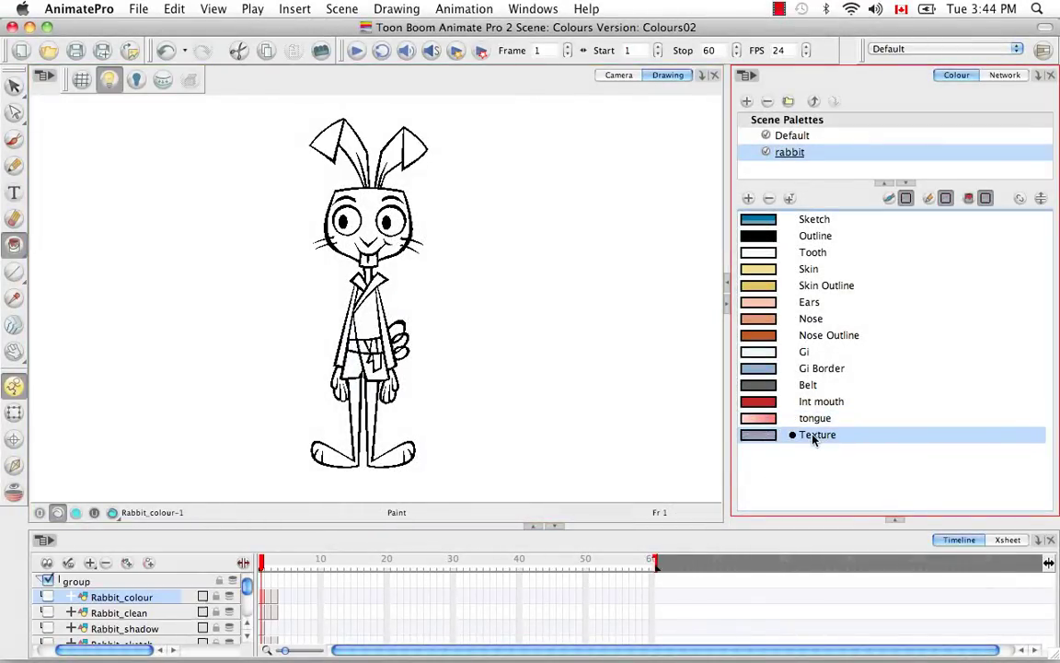
left_click(813, 437)
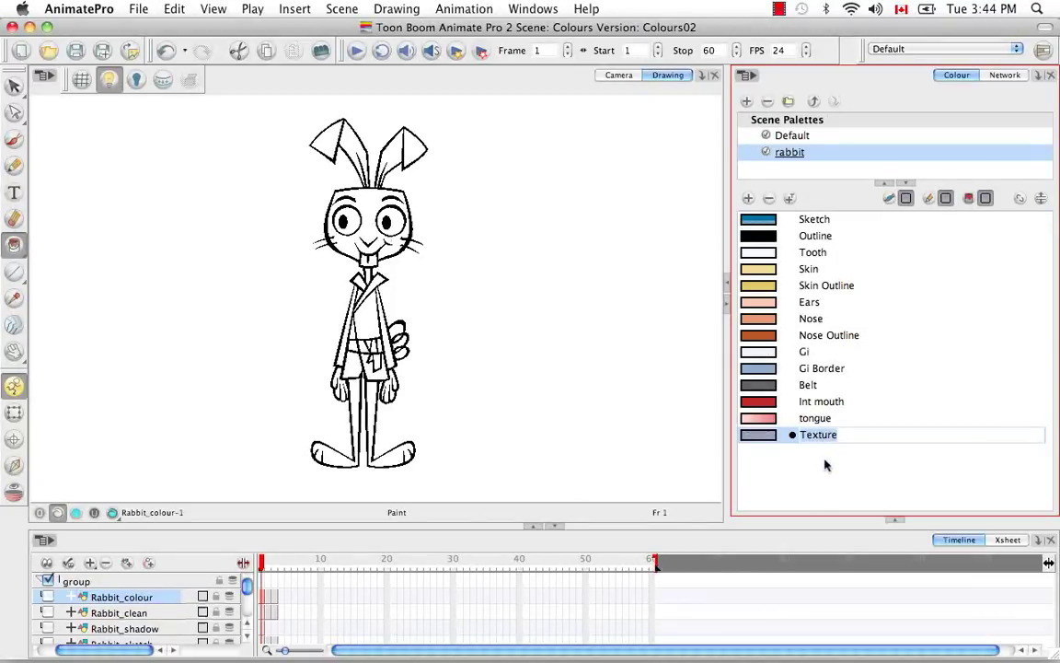
key("BackSpace")
type("Japan")
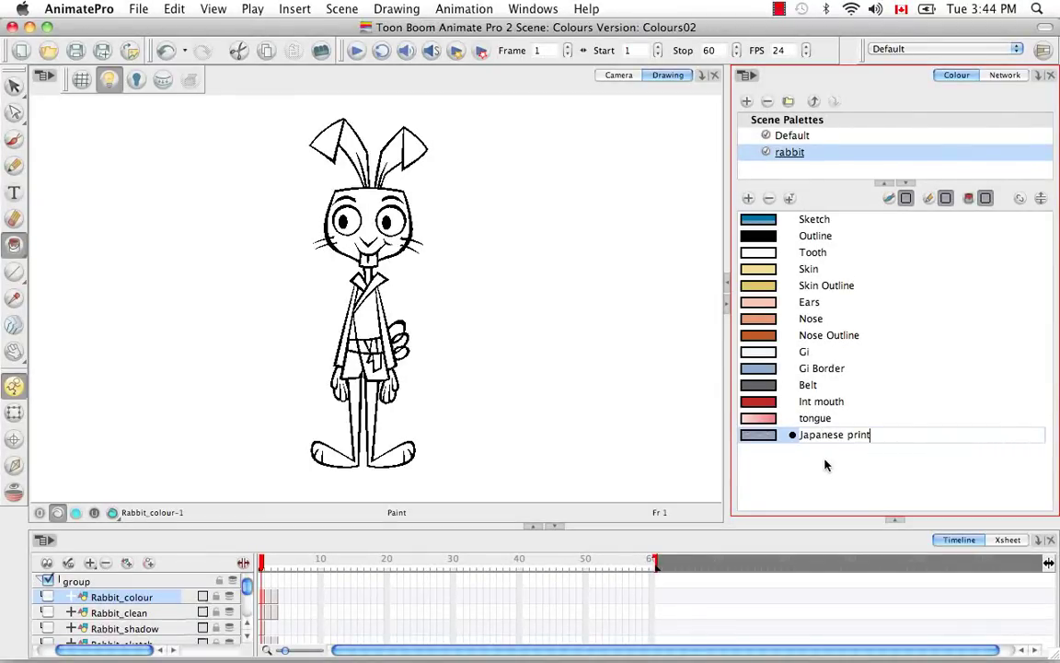
type("ese print")
key("Tab")
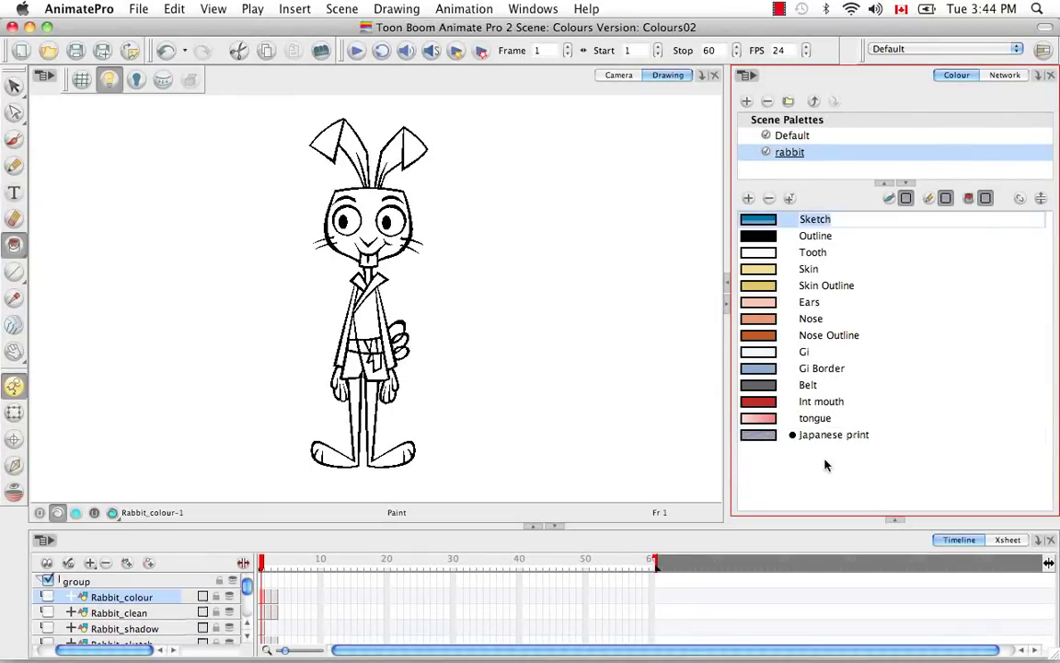
left_click(763, 438)
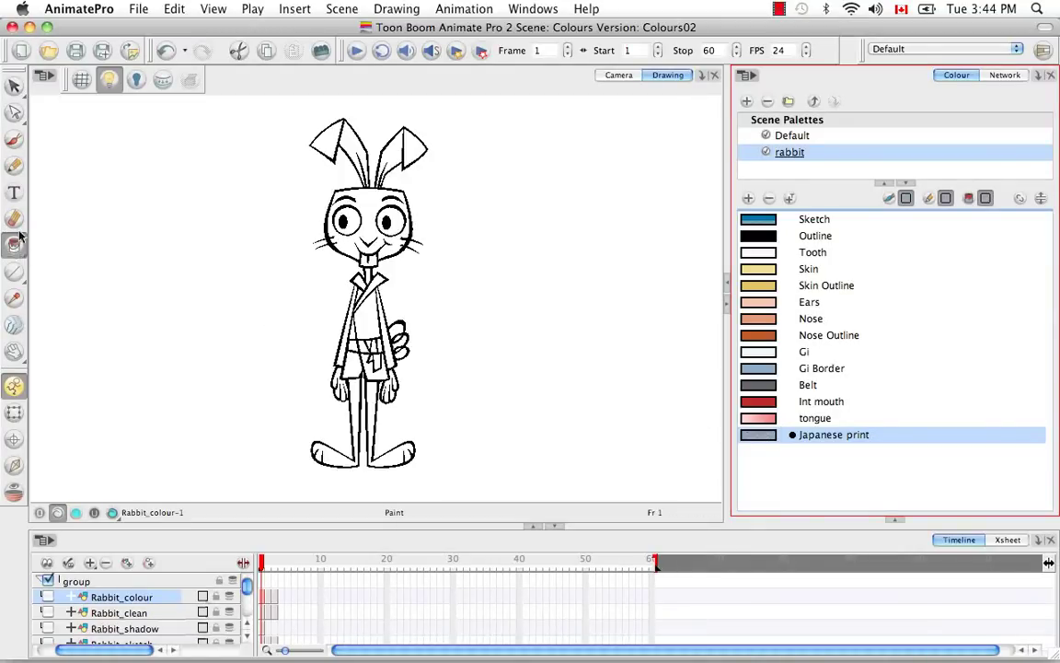
- Fill the gi's chest, strips and shorts with the Japanese print texture
left_click(370, 322)
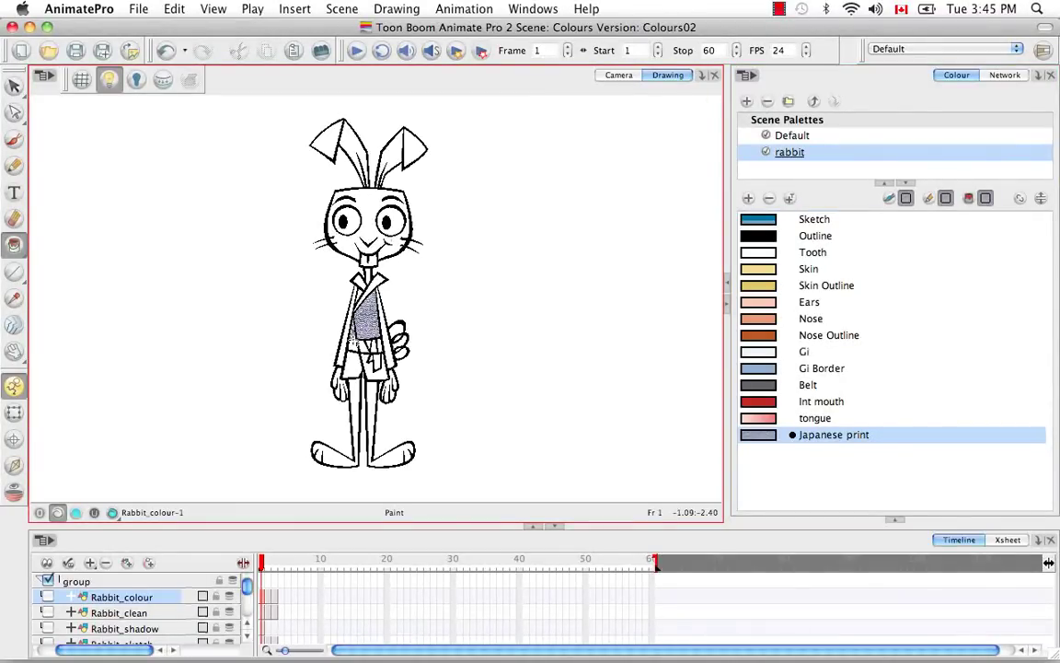
left_click(368, 368)
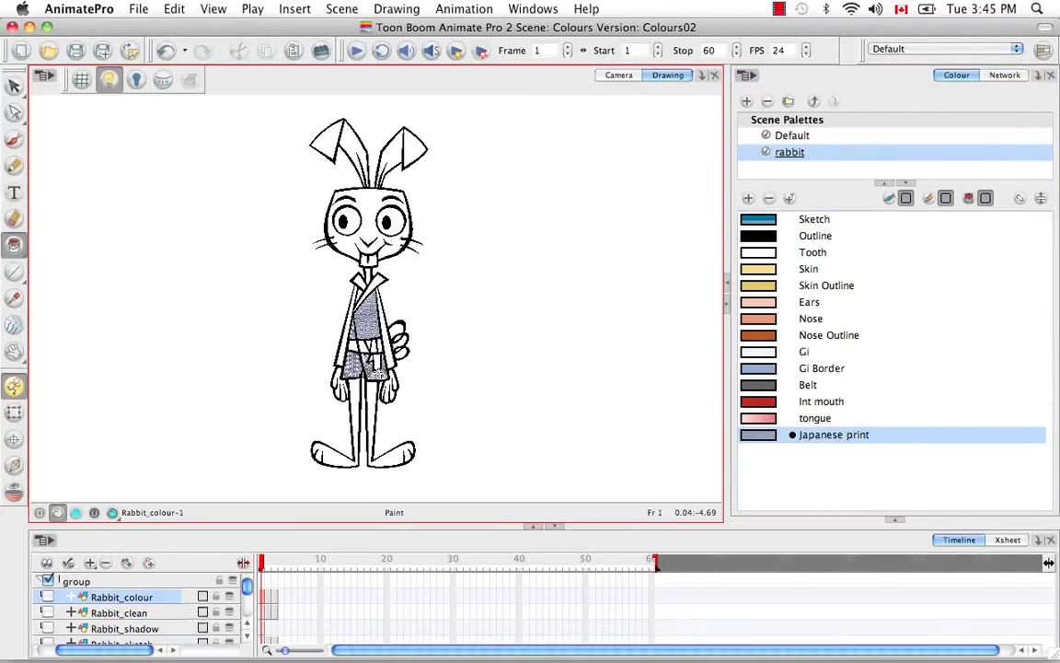
left_click(348, 304)
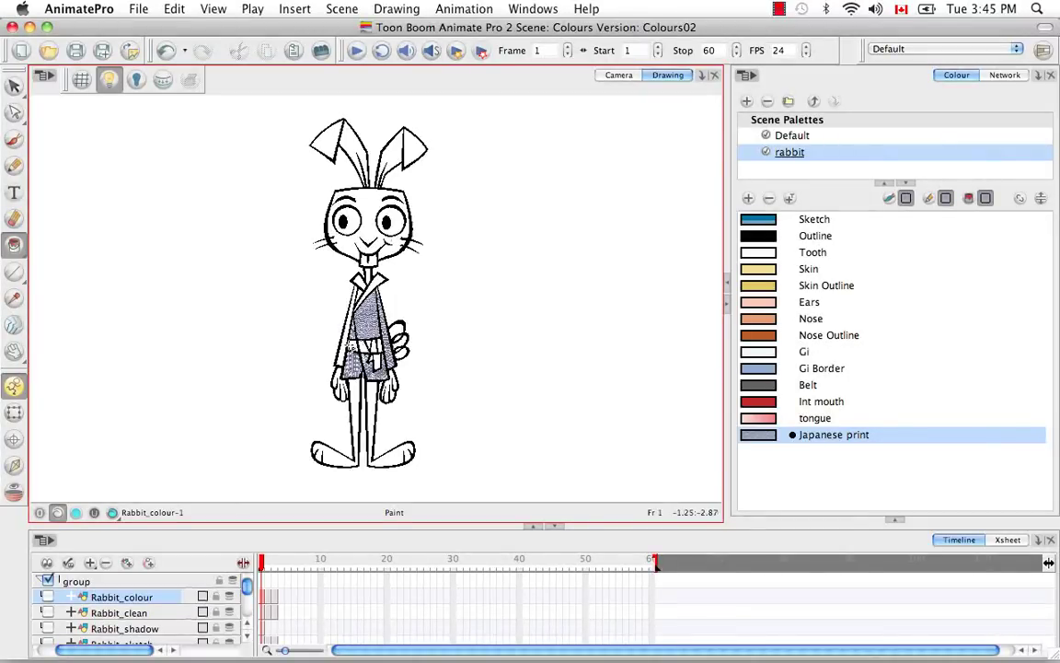
left_click(340, 354)
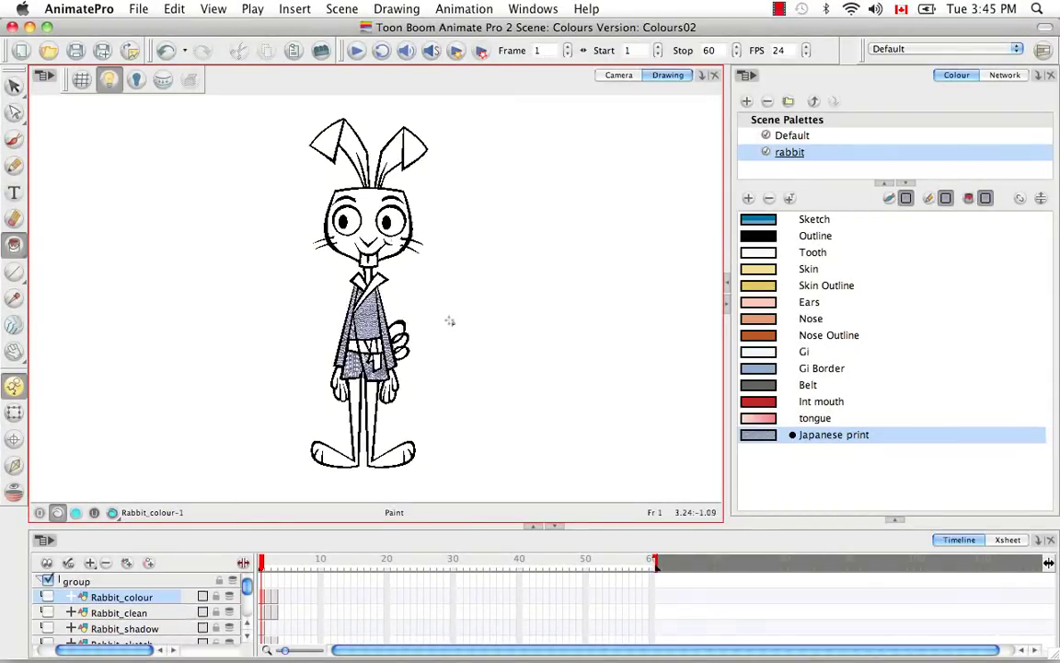
- Fill both inner ears with the tongue gradient
left_click(752, 419)
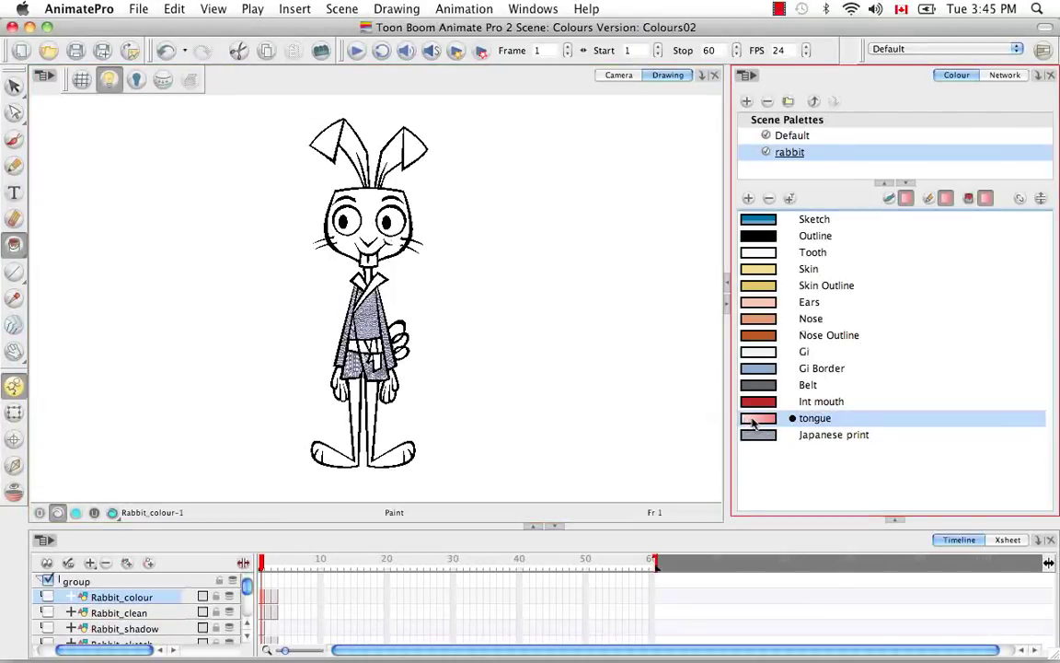
left_click(389, 140)
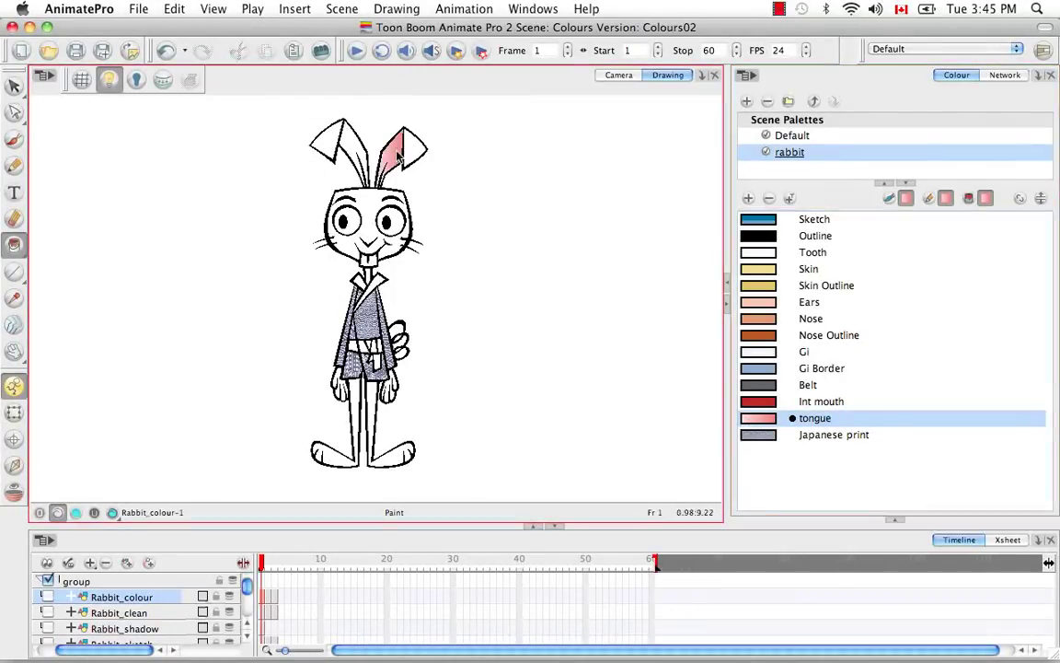
left_click(355, 144)
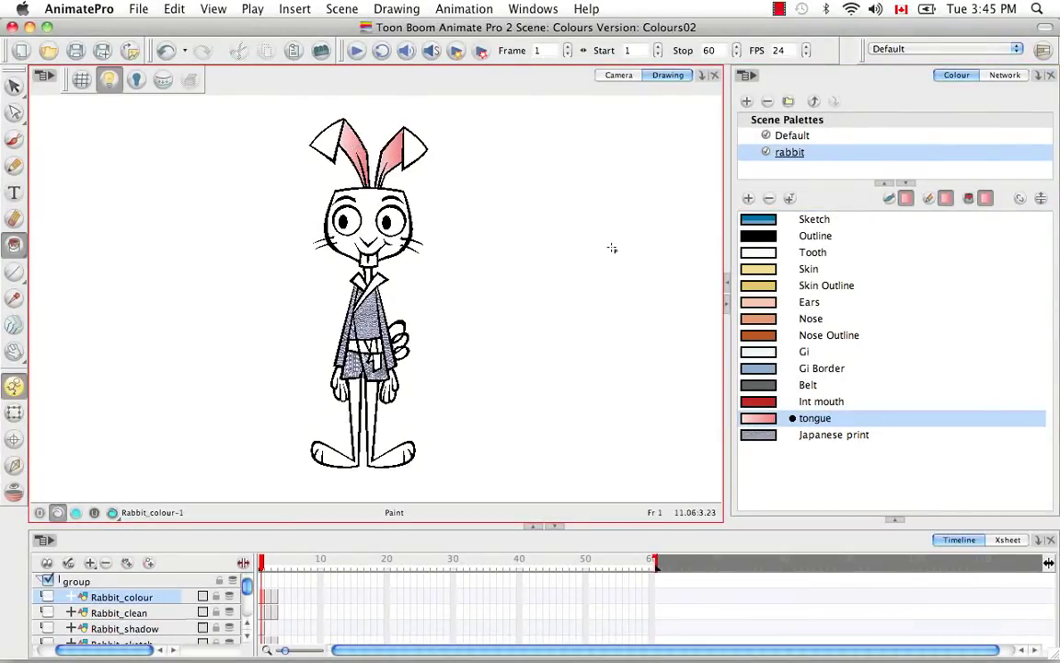
- Zoom and rotate the view onto the textured gi, then select Edit Gradient/Texture from the contour editor flyout
key("2")
key("2")
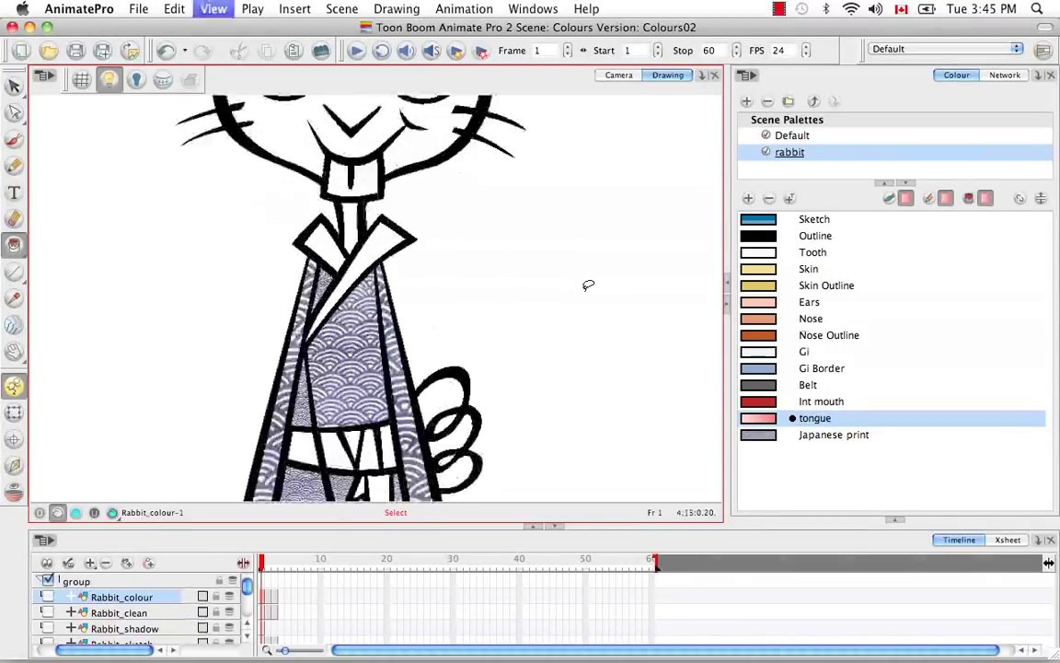
mouse_move(490, 391)
left_mouse_down()
mouse_move(525, 289)
mouse_move(526, 226)
left_mouse_up()
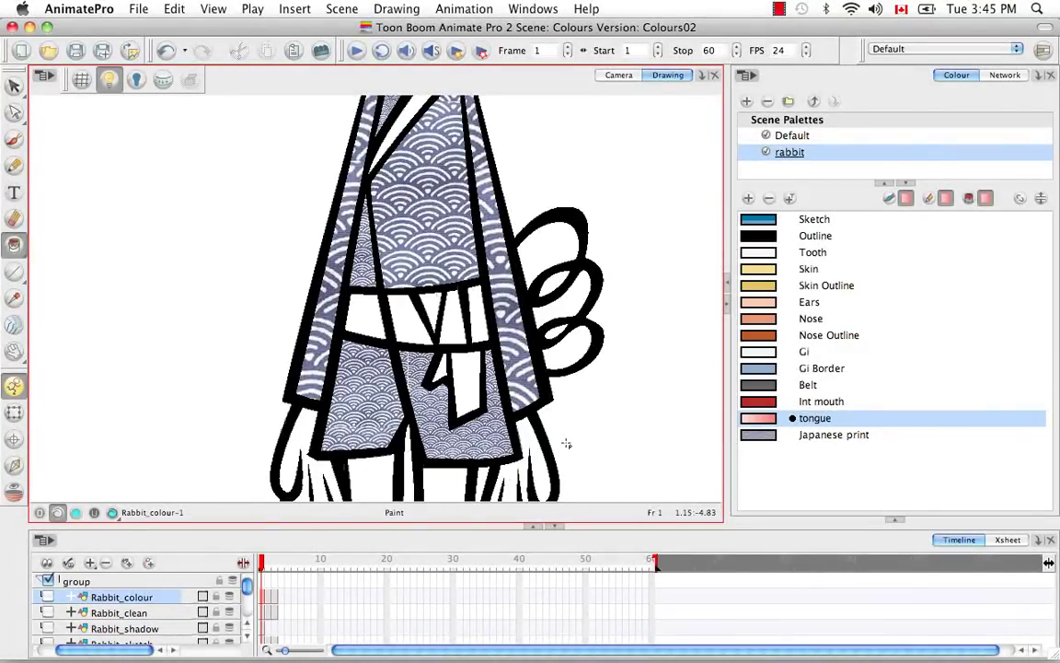
left_click_drag(520, 219, 553, 275)
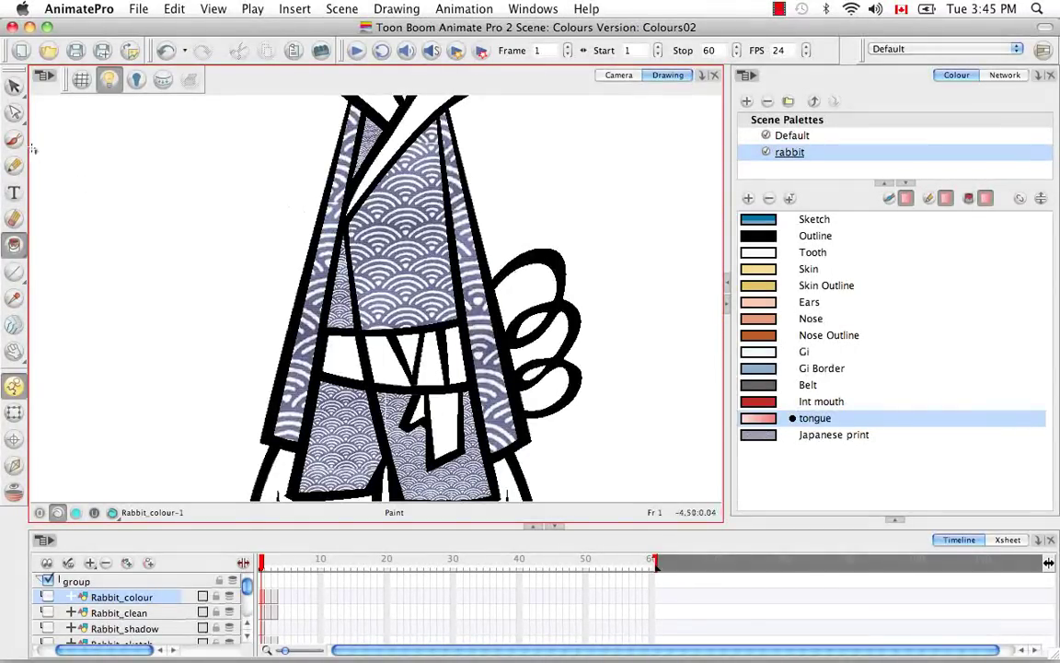
left_click_drag(13, 112, 186, 183)
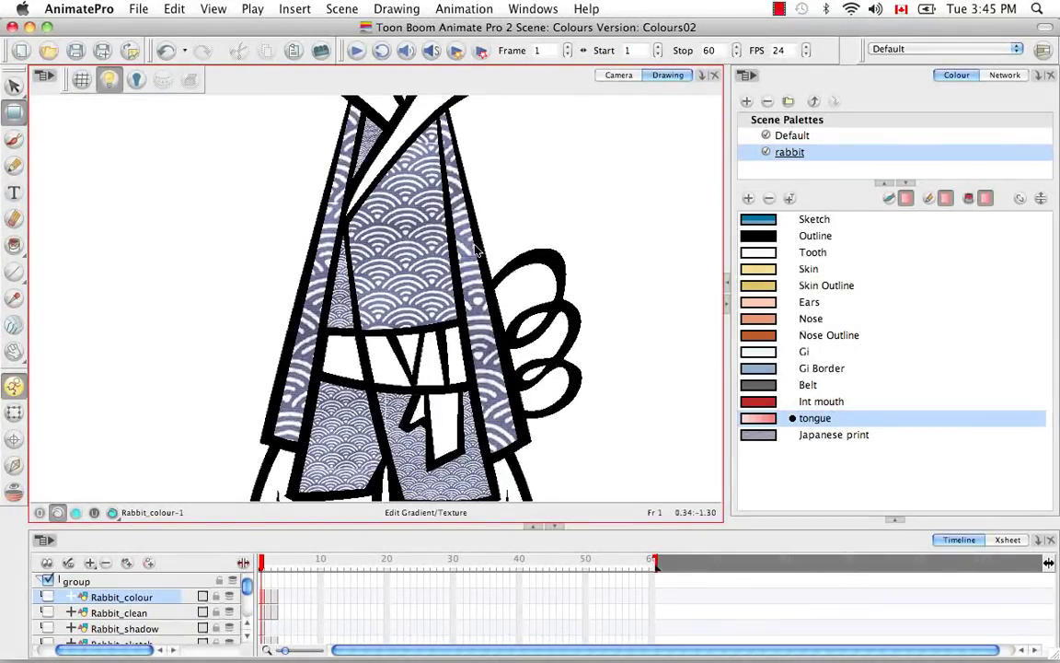
- Try rotating and shrinking the gi's print texture, then undo back to the original placement
left_click(419, 281)
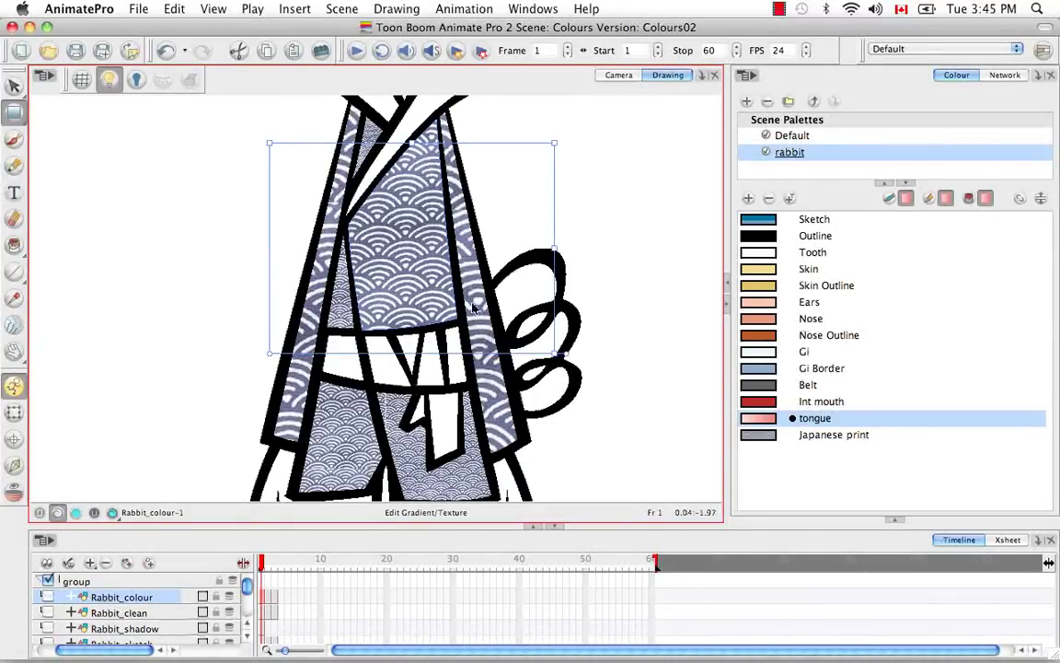
left_click_drag(556, 342, 485, 206)
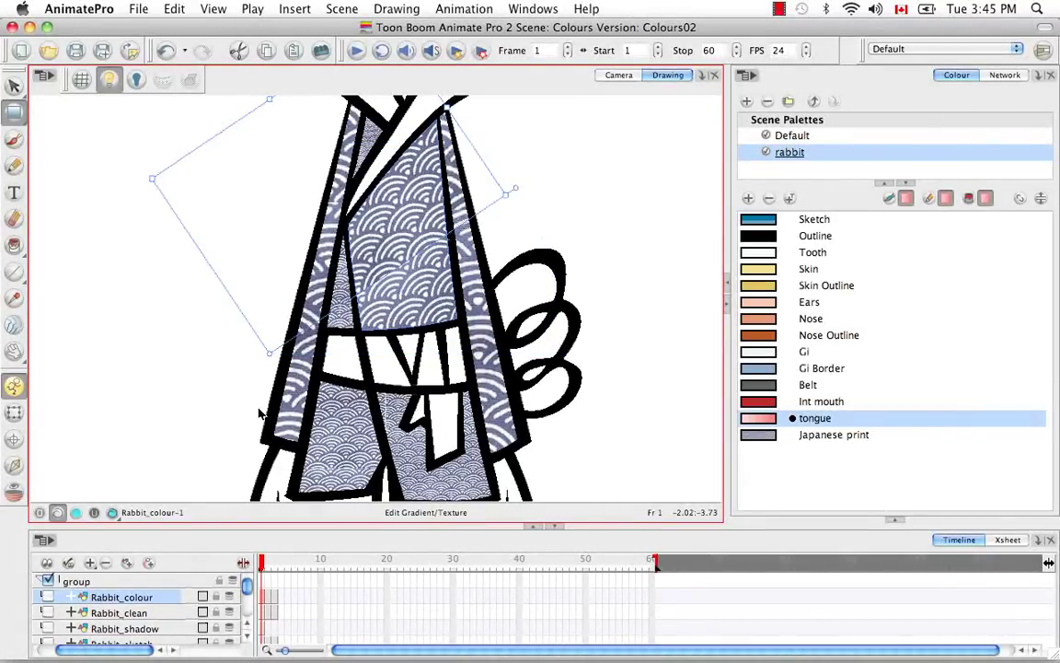
mouse_move(267, 350)
left_mouse_down()
mouse_move(286, 253)
mouse_move(331, 317)
left_mouse_up()
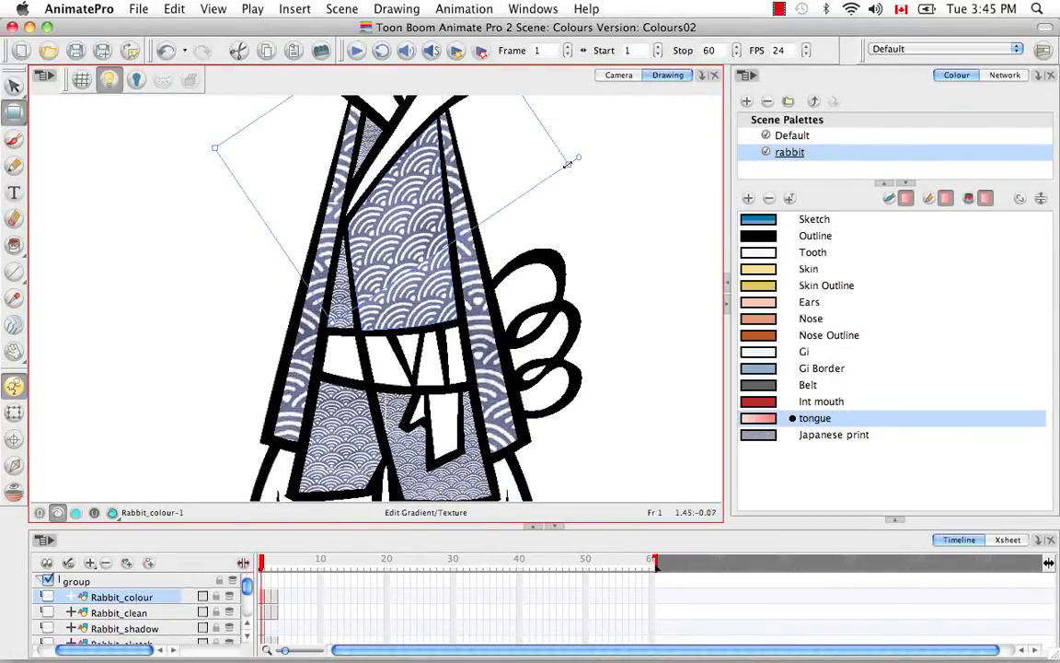
left_click_drag(560, 166, 440, 232)
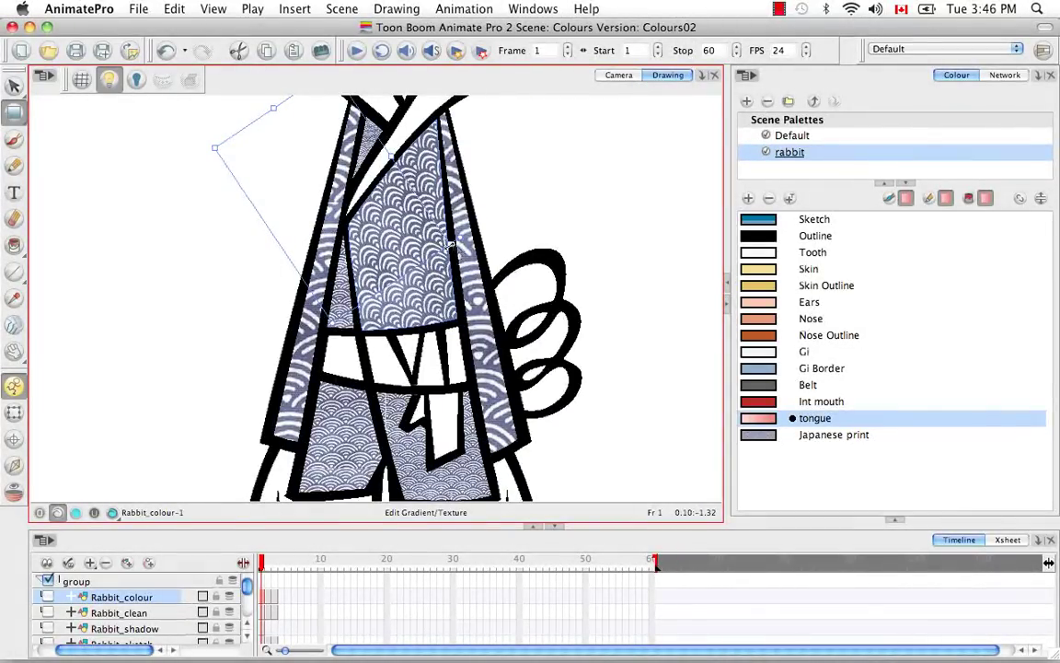
key("super+z")
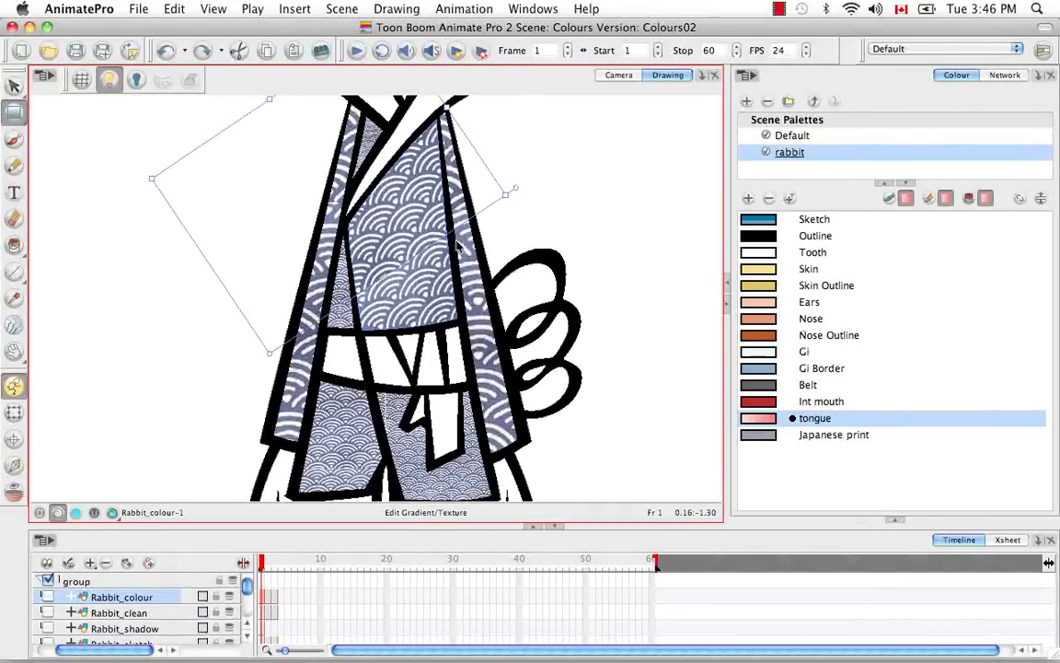
key("ctrl+z")
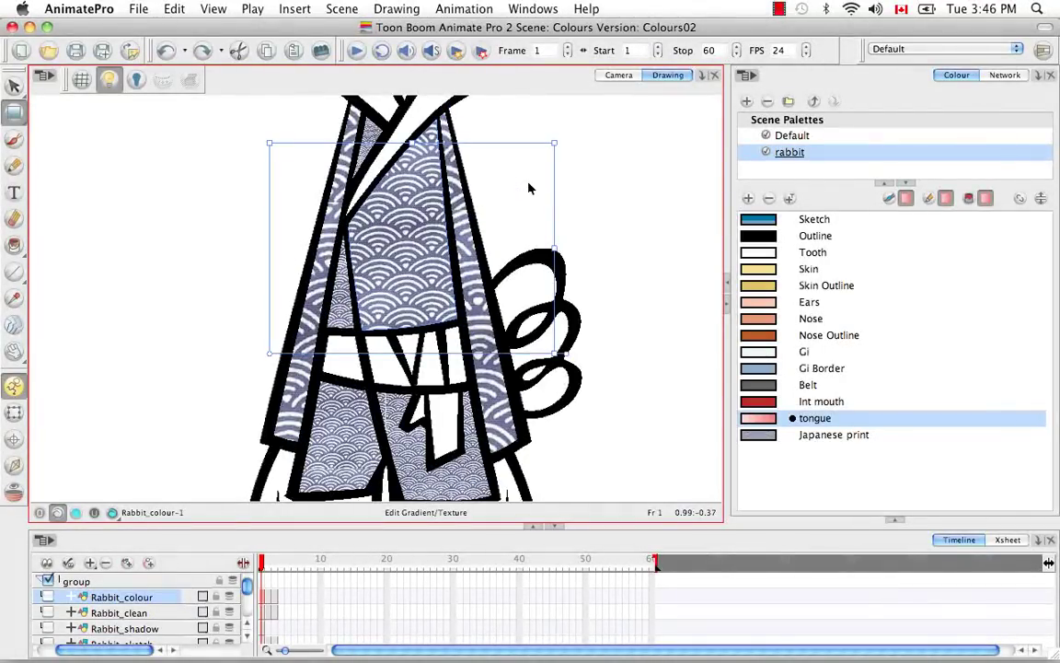
left_click(627, 166)
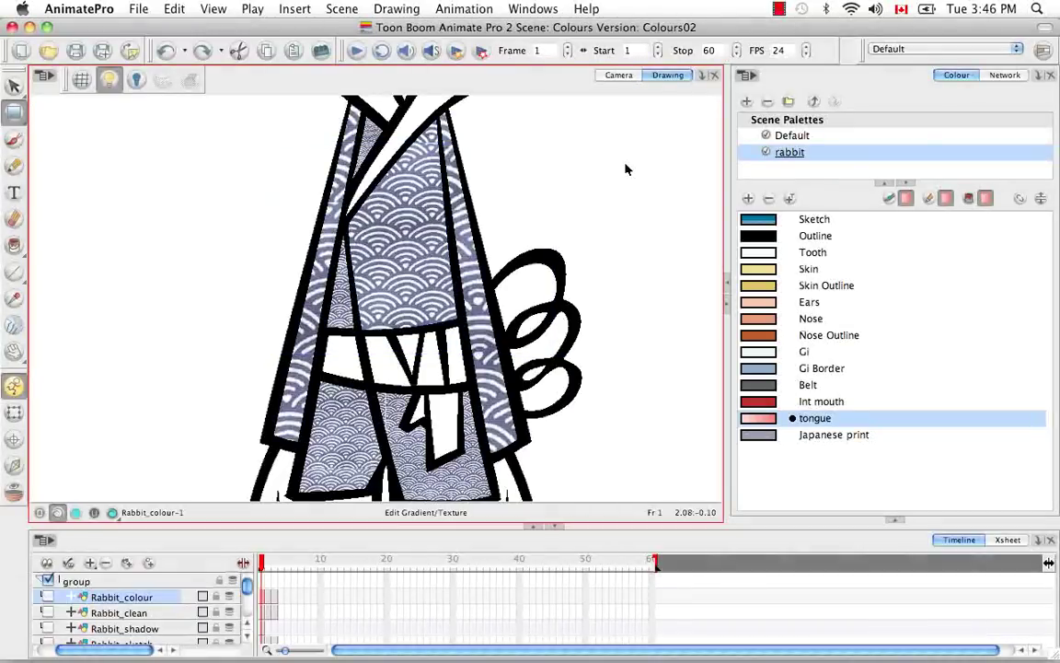
- Paste the copied print texture onto the left and lower gi regions
left_click(379, 237)
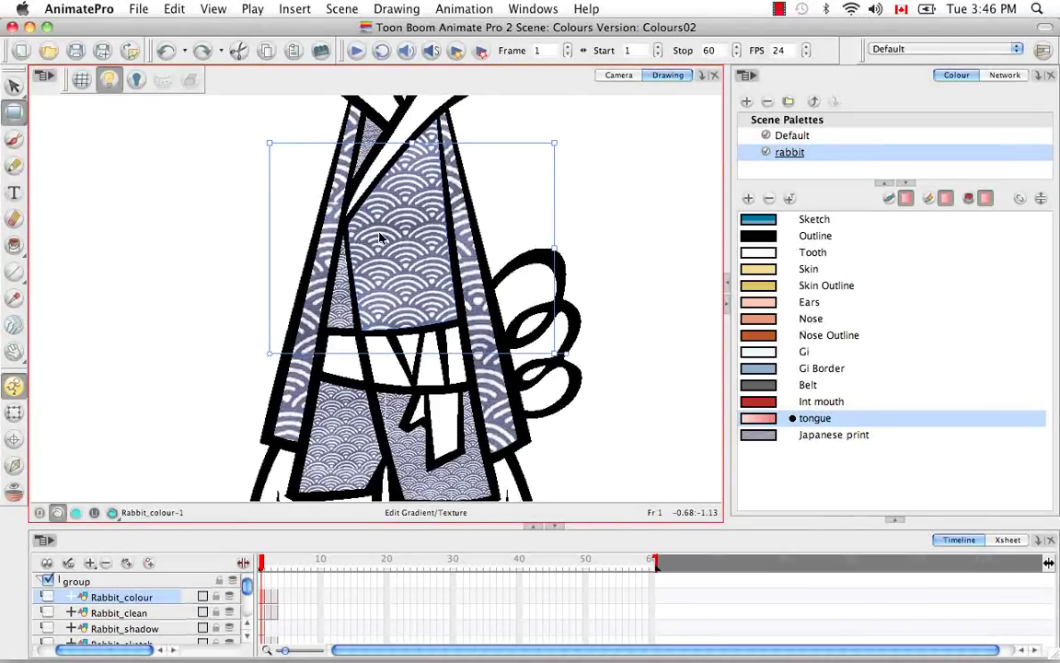
right_click(380, 237)
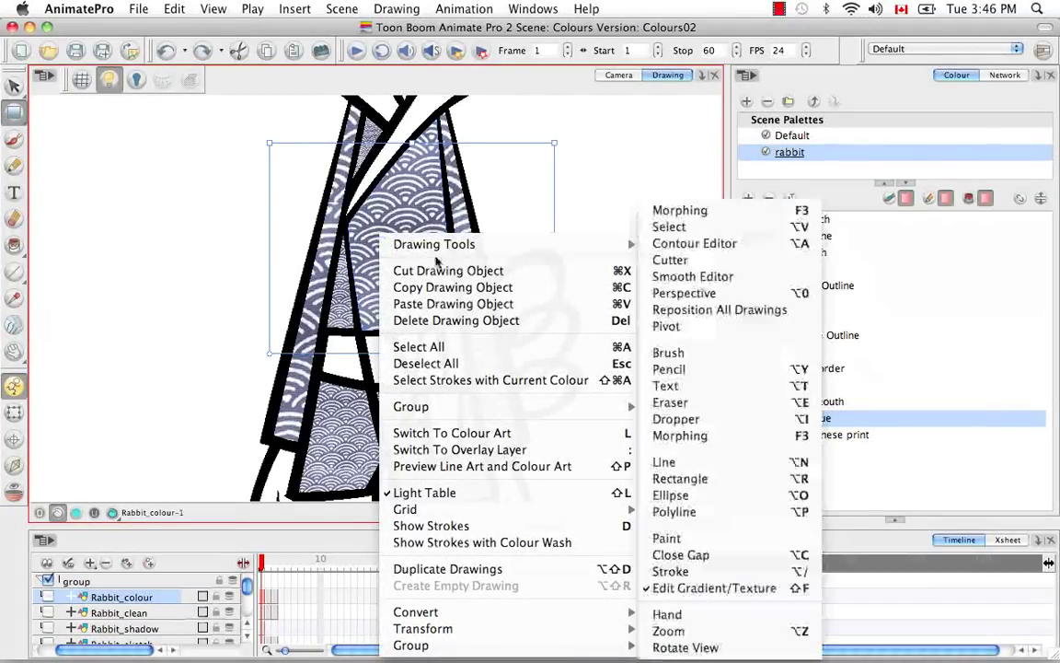
left_click(454, 288)
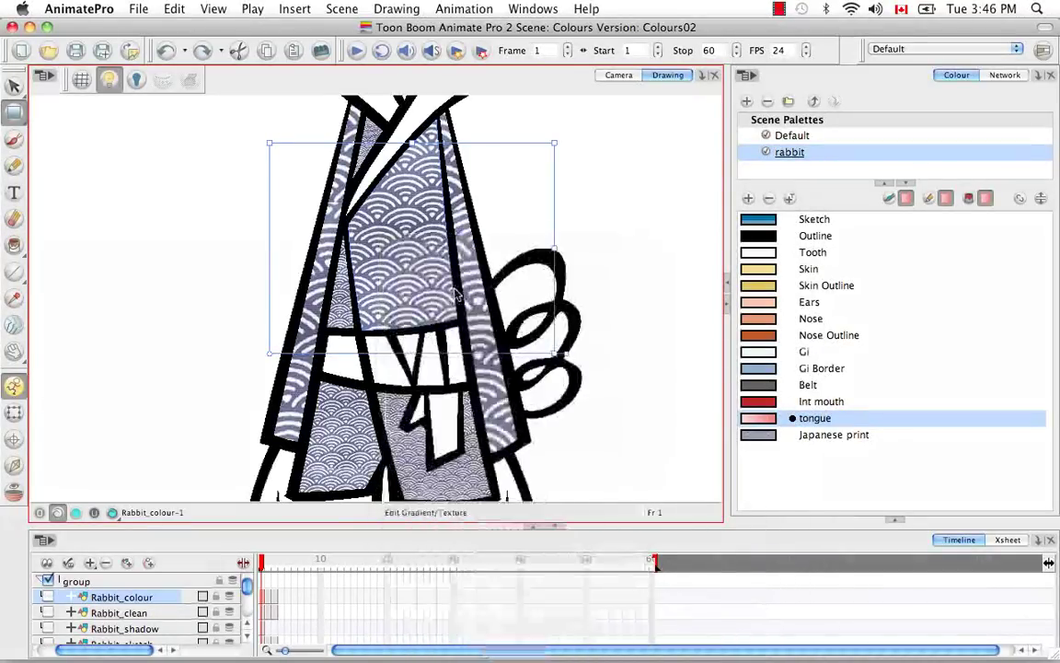
left_click(337, 312)
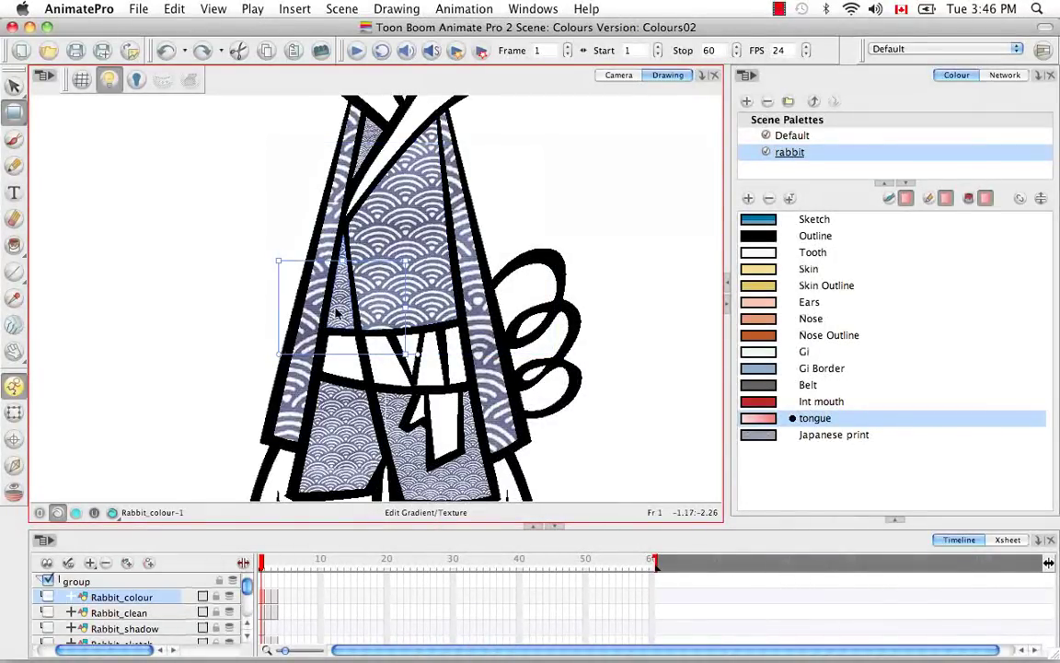
right_click(337, 312)
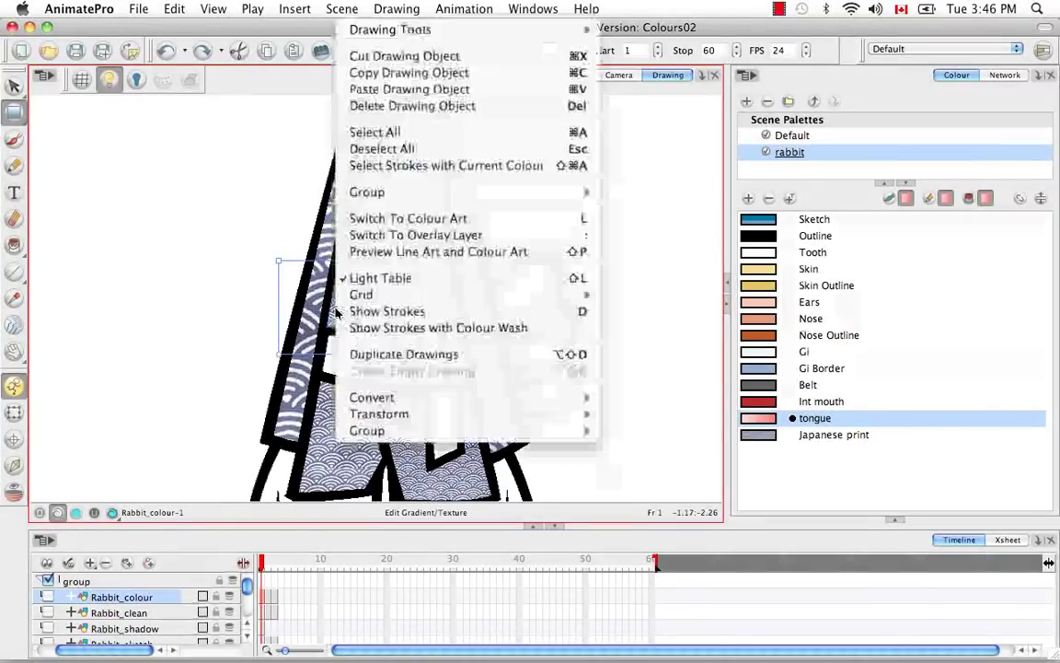
left_click(405, 90)
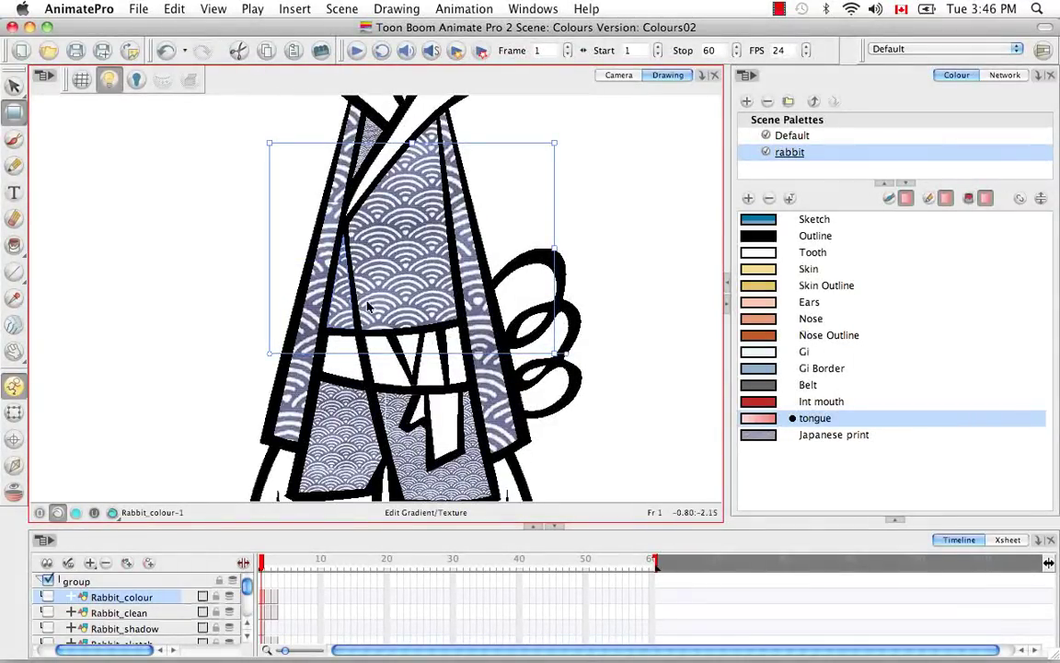
right_click(334, 433)
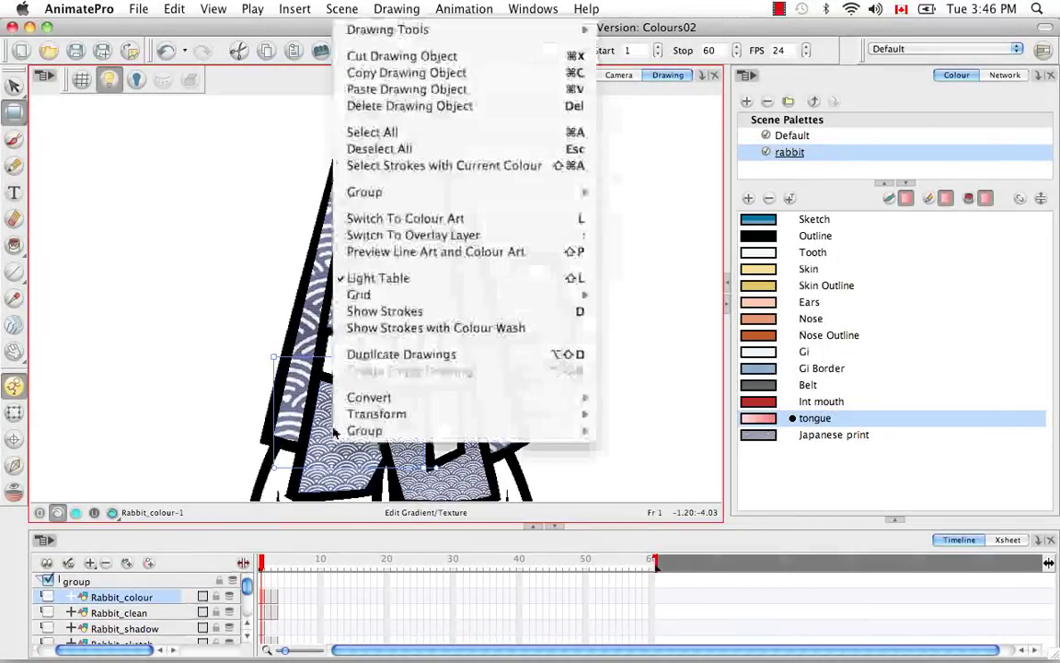
left_click(412, 89)
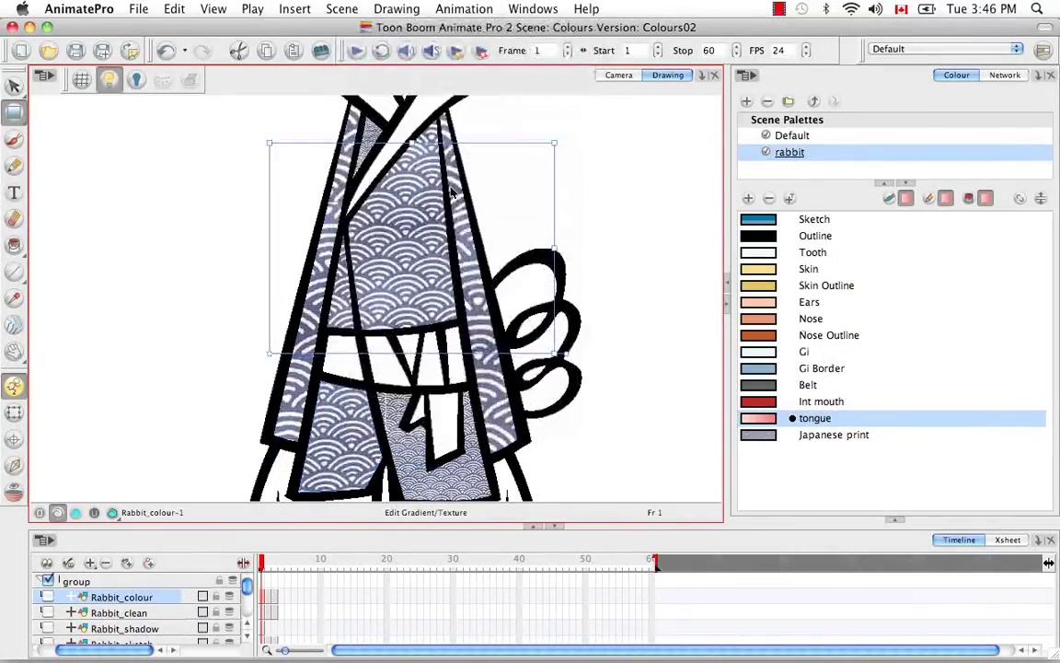
- Paste the print texture onto the remaining upper gi and robe pieces
right_click(462, 471)
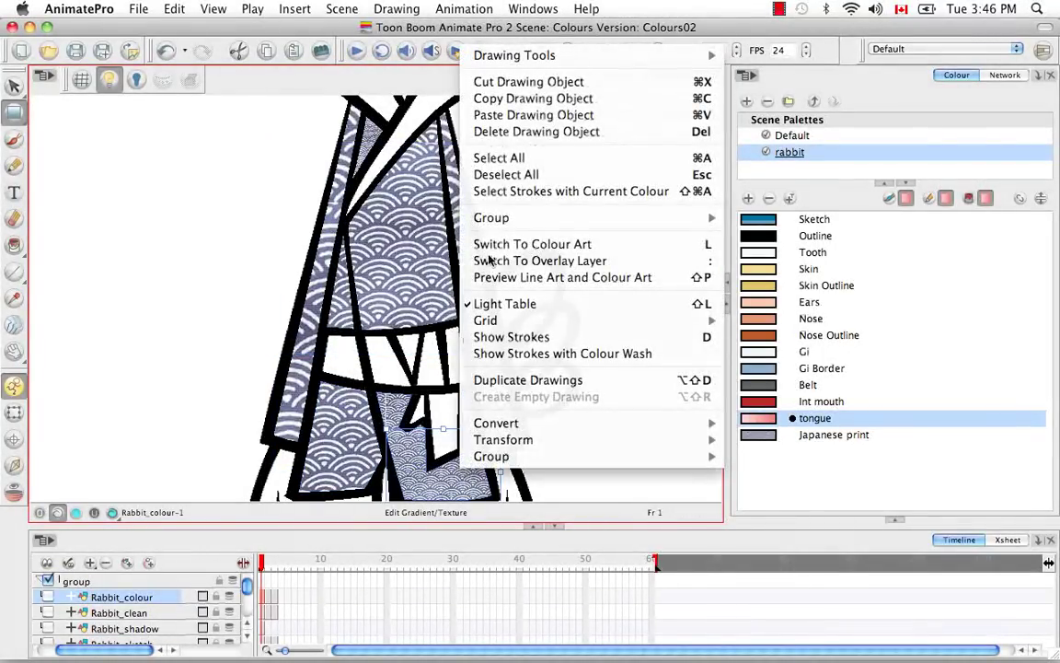
left_click(534, 115)
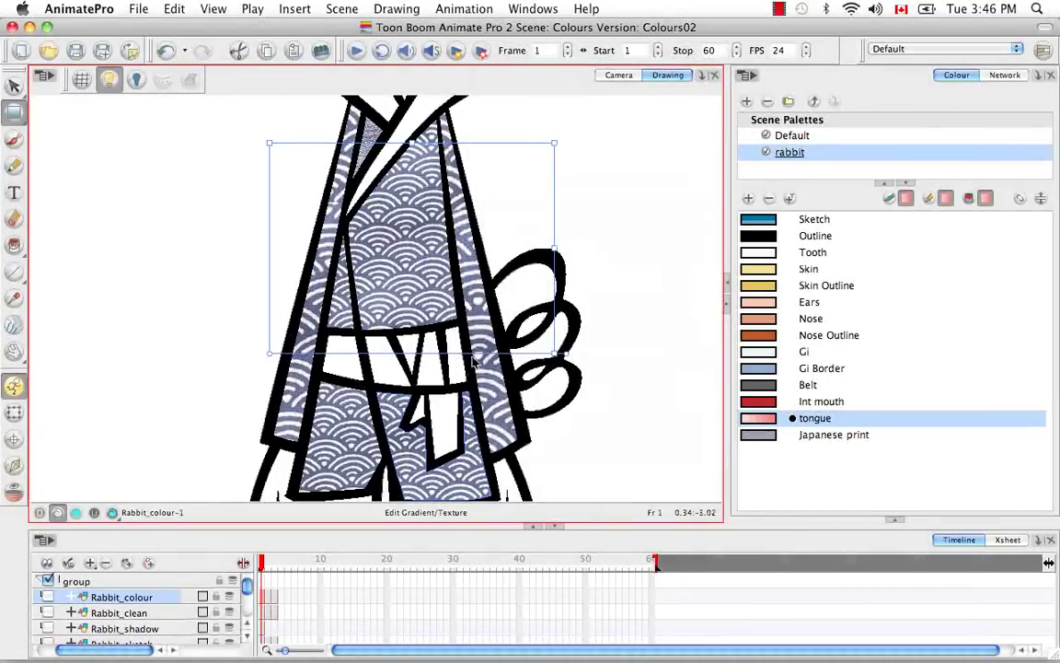
right_click(491, 281)
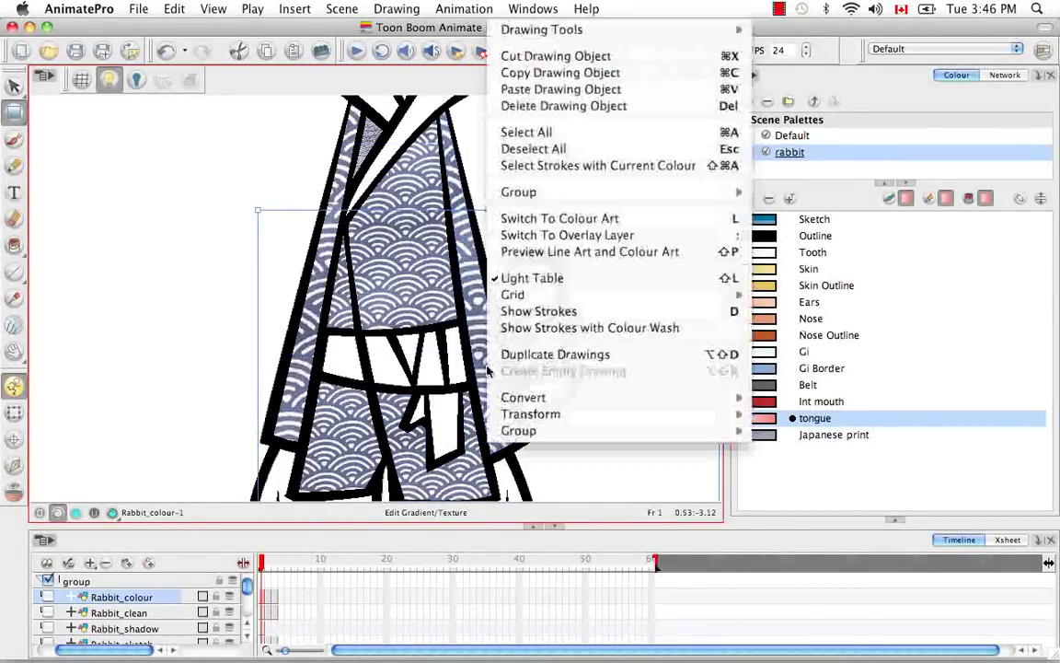
left_click(560, 89)
right_click(287, 411)
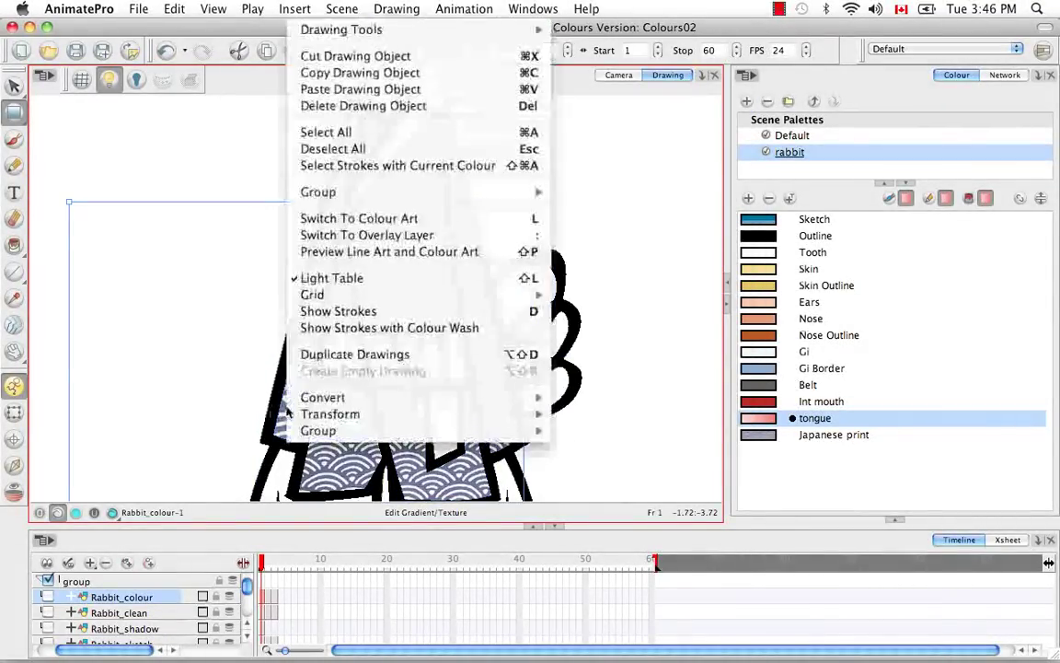
left_click(377, 92)
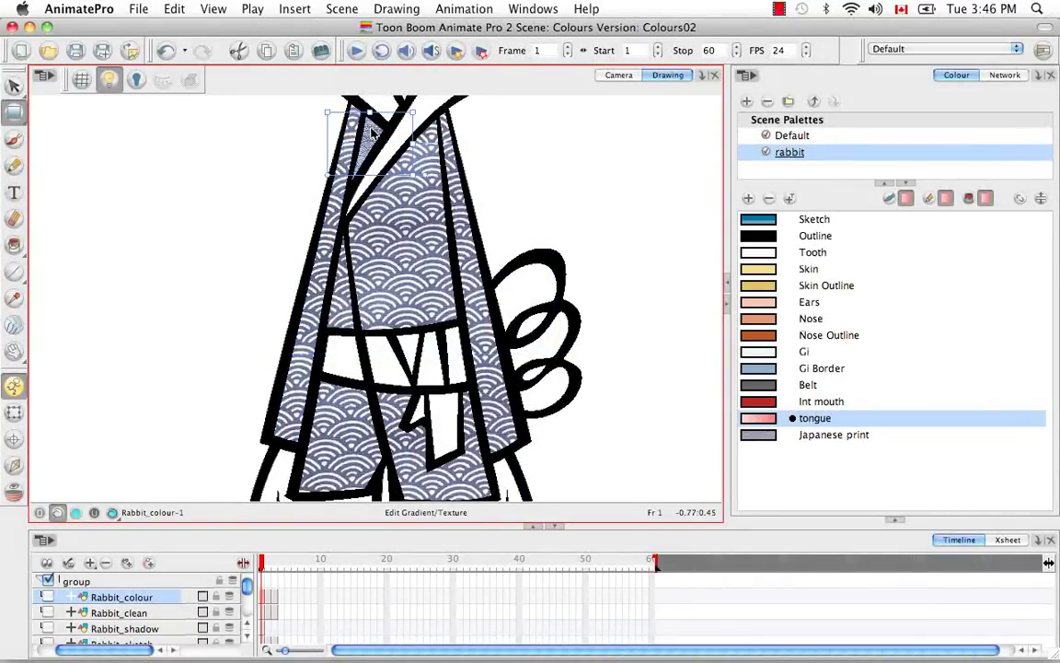
right_click(372, 132)
left_click(414, 200)
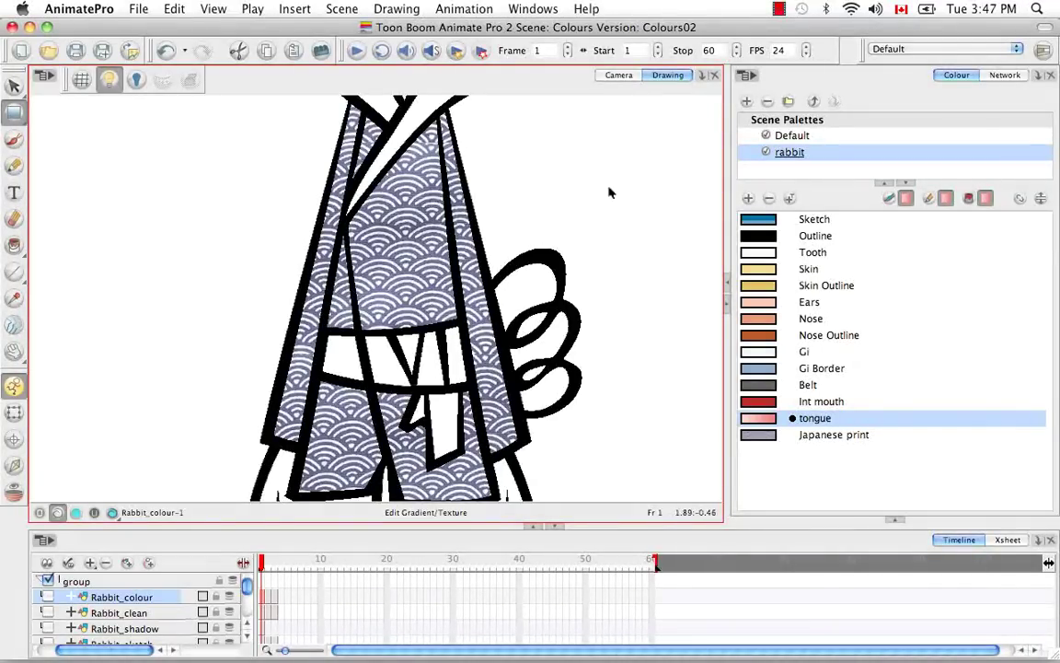
- Rotate and resize the right ear's pink gradient to concentrate it on the ear
key("2")
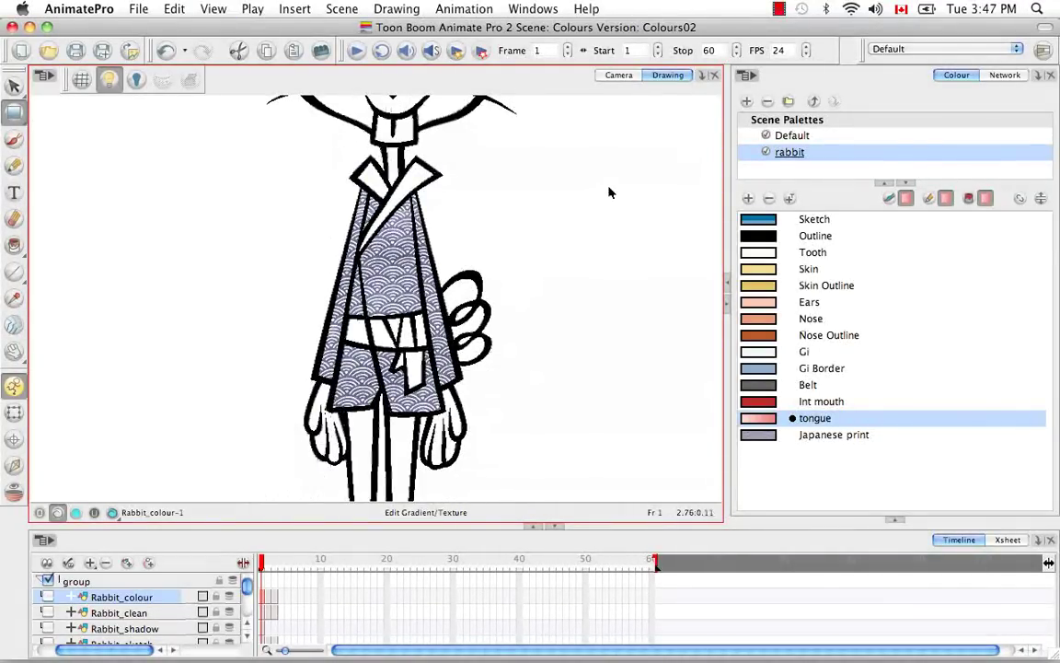
left_click_drag(521, 158, 536, 458)
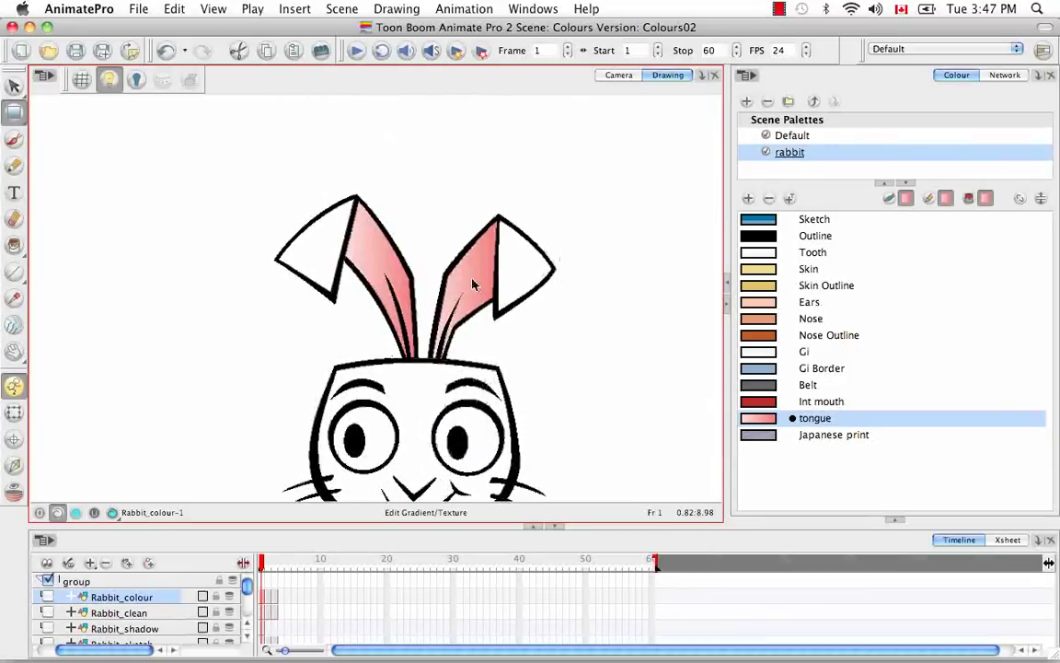
left_click(471, 280)
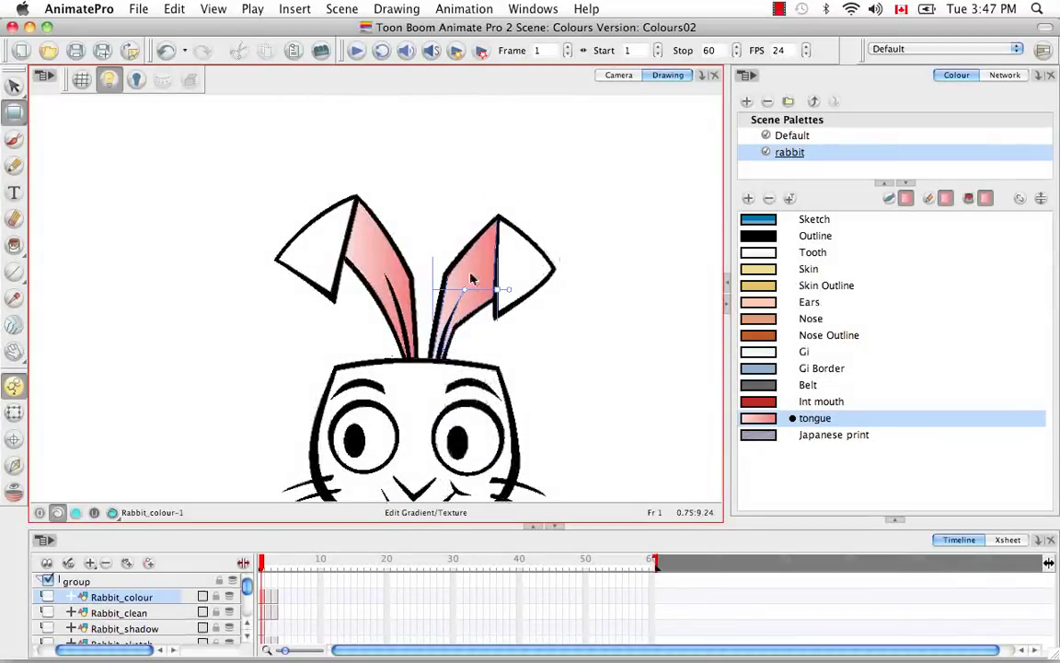
left_click(17, 120)
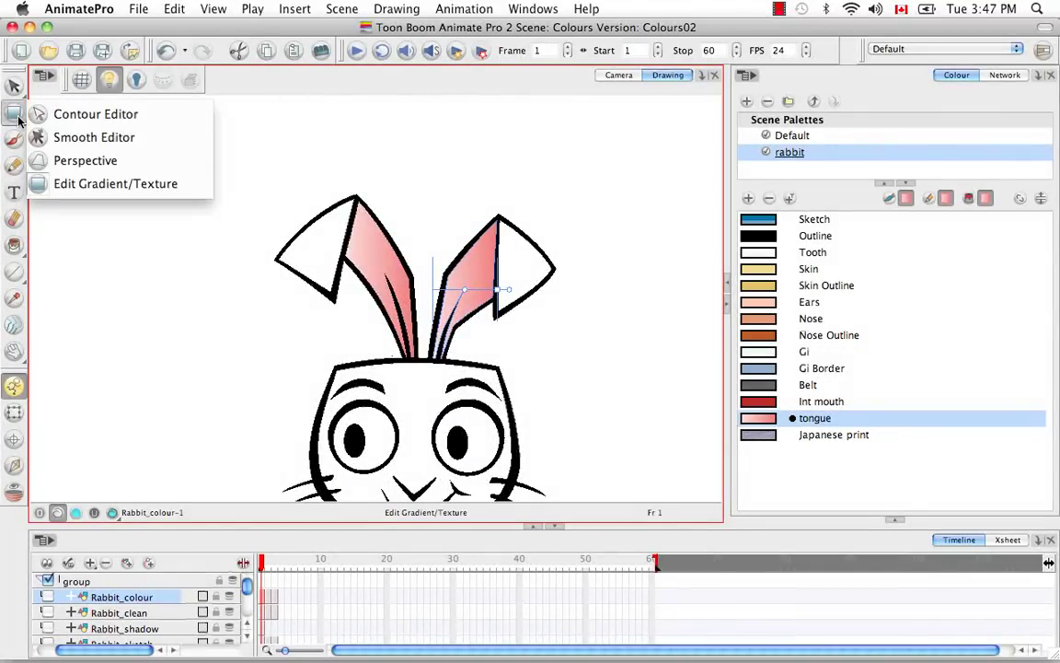
left_click(187, 176)
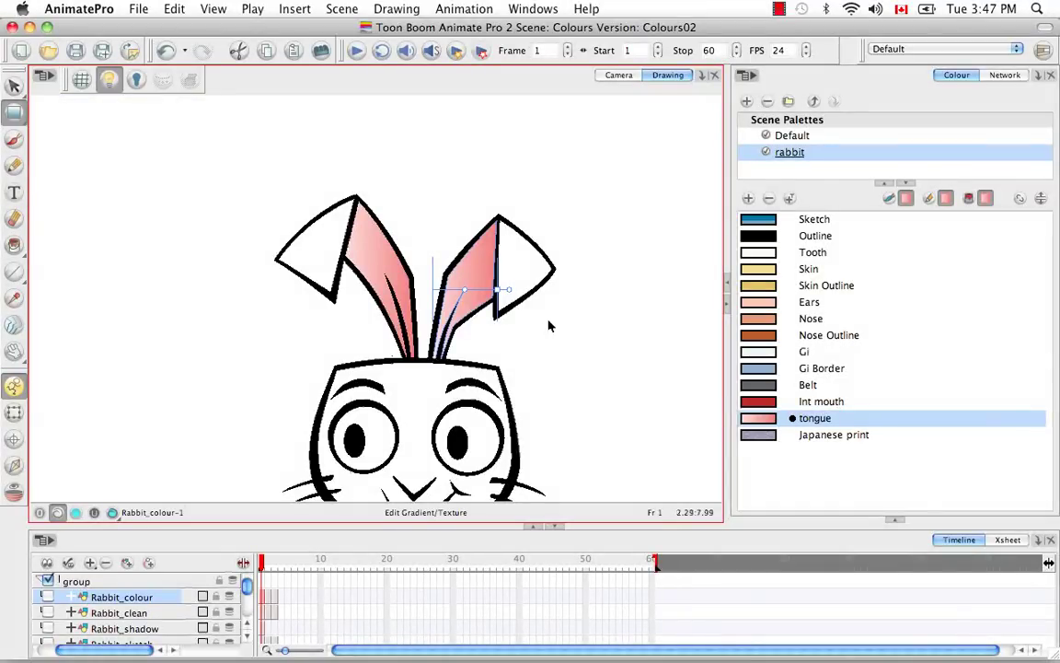
left_click_drag(511, 287, 500, 262)
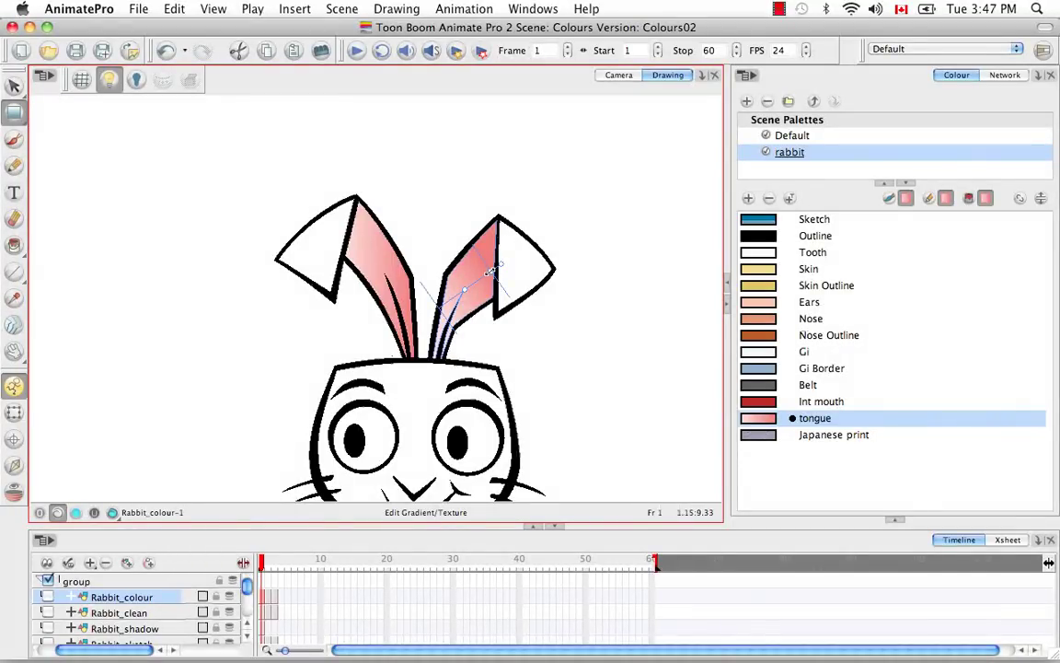
mouse_move(491, 270)
left_mouse_down()
mouse_move(506, 228)
mouse_move(579, 208)
left_mouse_up()
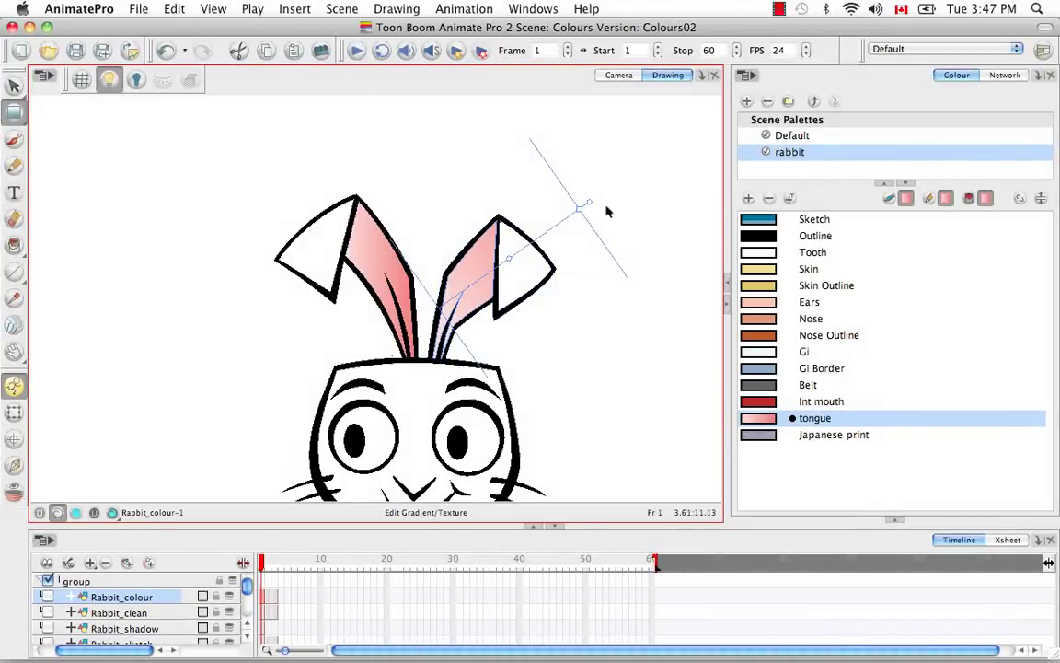
left_click_drag(578, 209, 506, 261)
- Copy the right ear's gradient placement and paste it onto the left ear
right_click(493, 264)
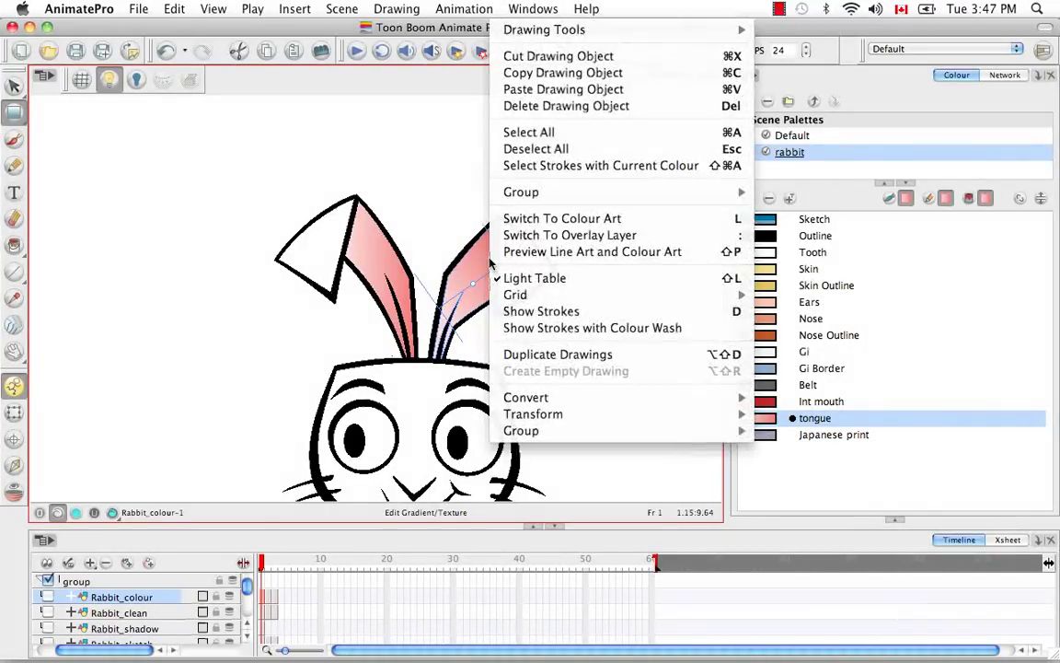
left_click(541, 71)
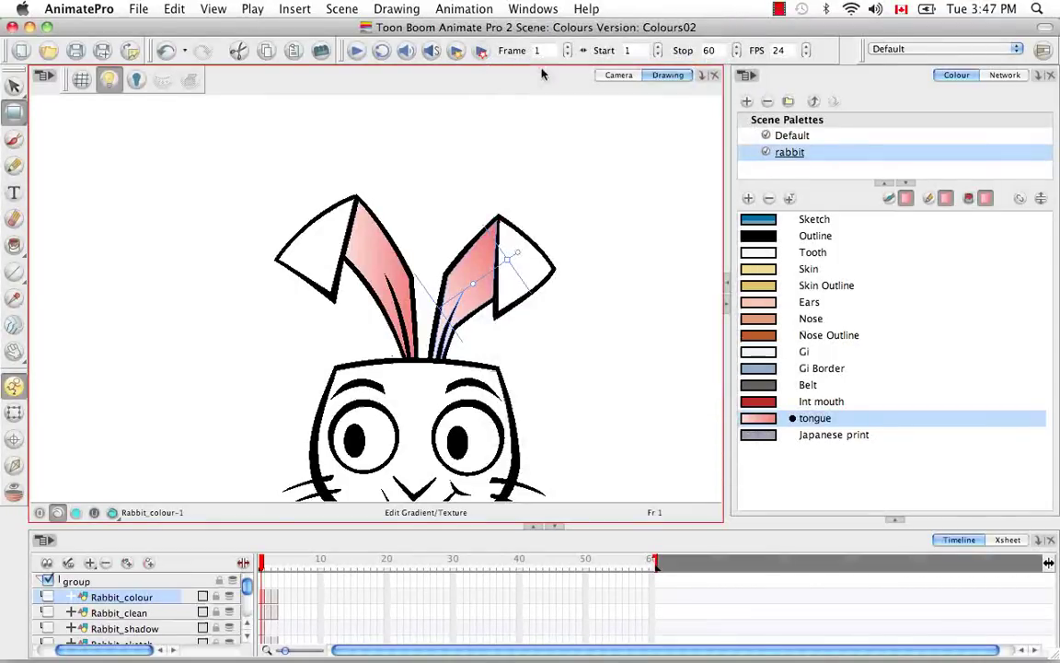
right_click(368, 263)
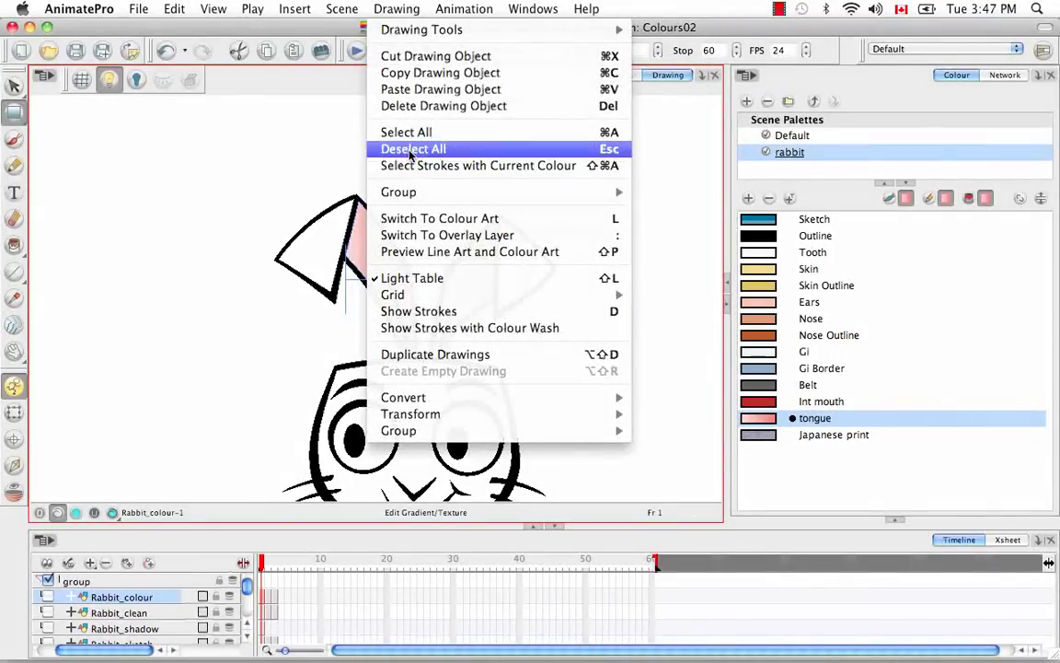
left_click(419, 91)
left_click(429, 166)
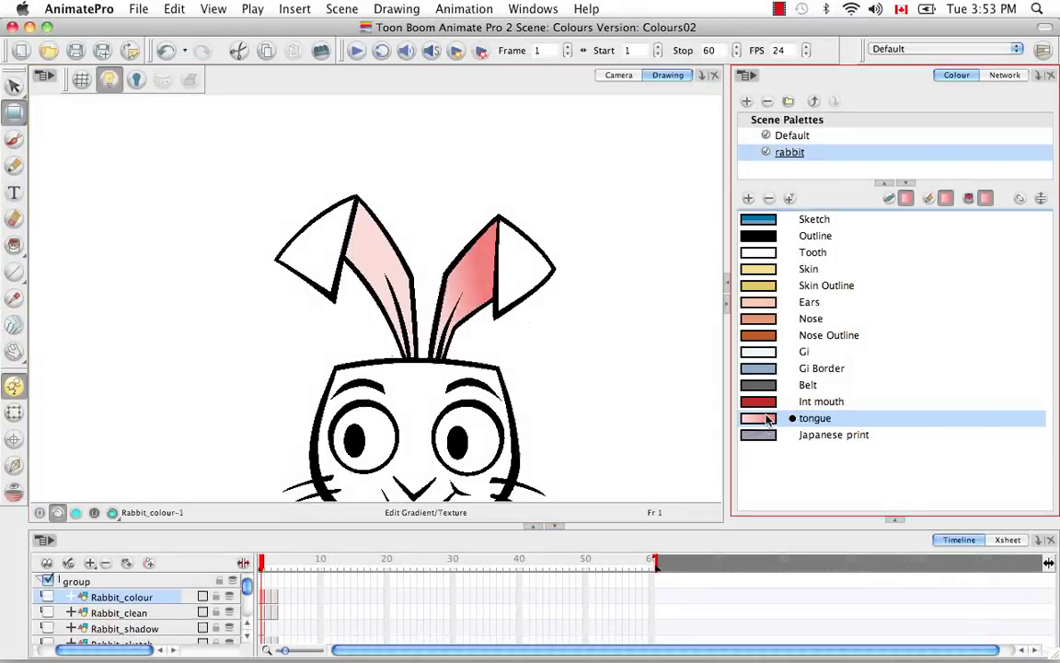
- Change the tongue colour's gradient type to Radial
double_click(763, 418)
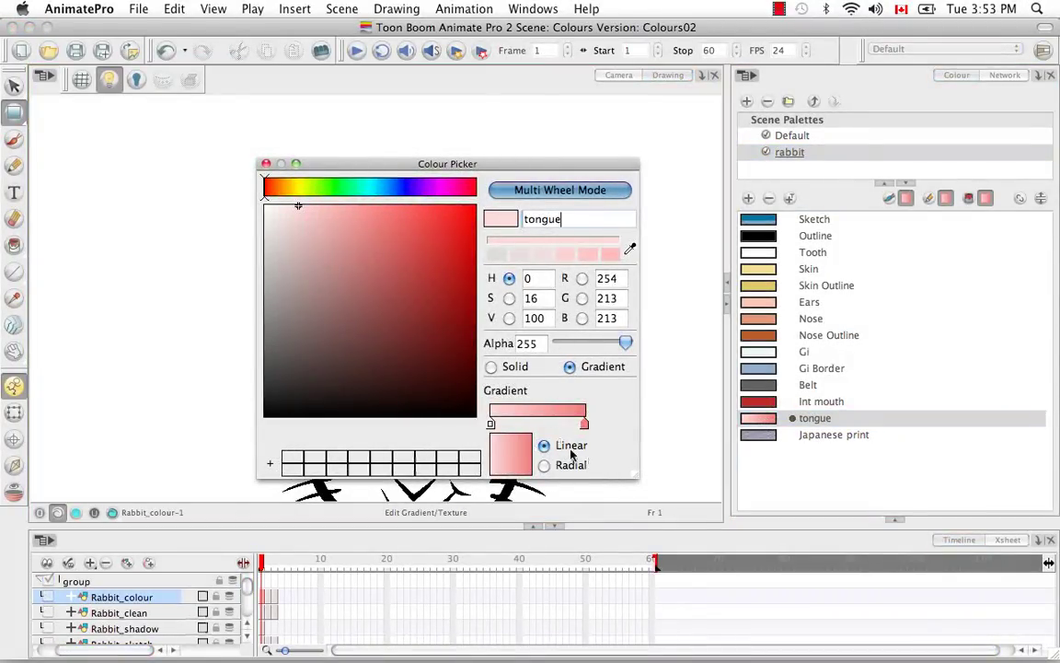
left_click(545, 465)
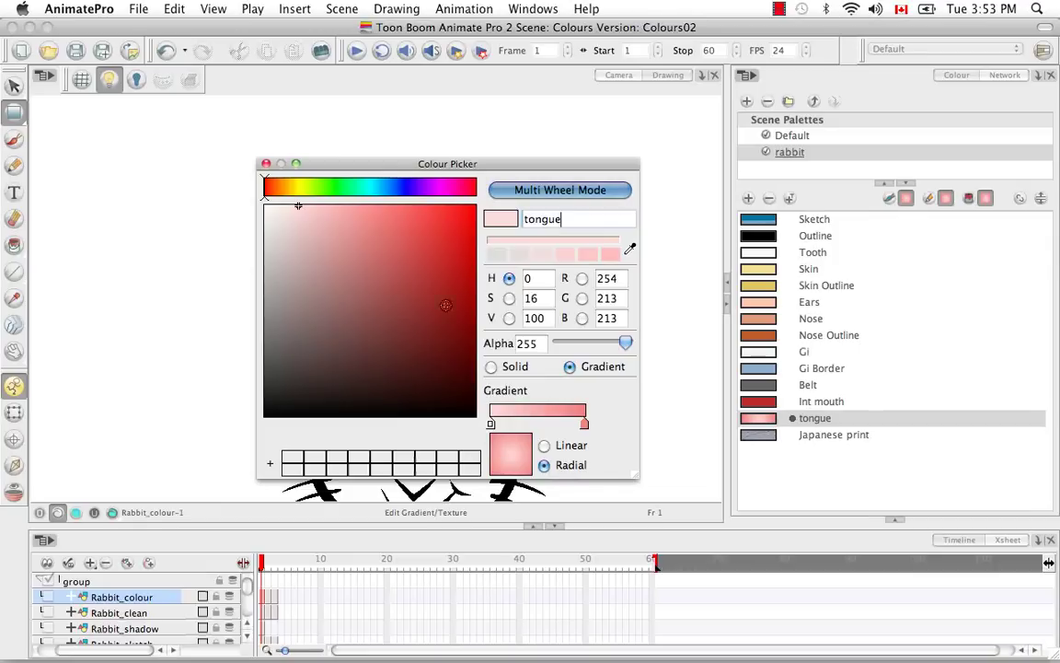
left_click(266, 164)
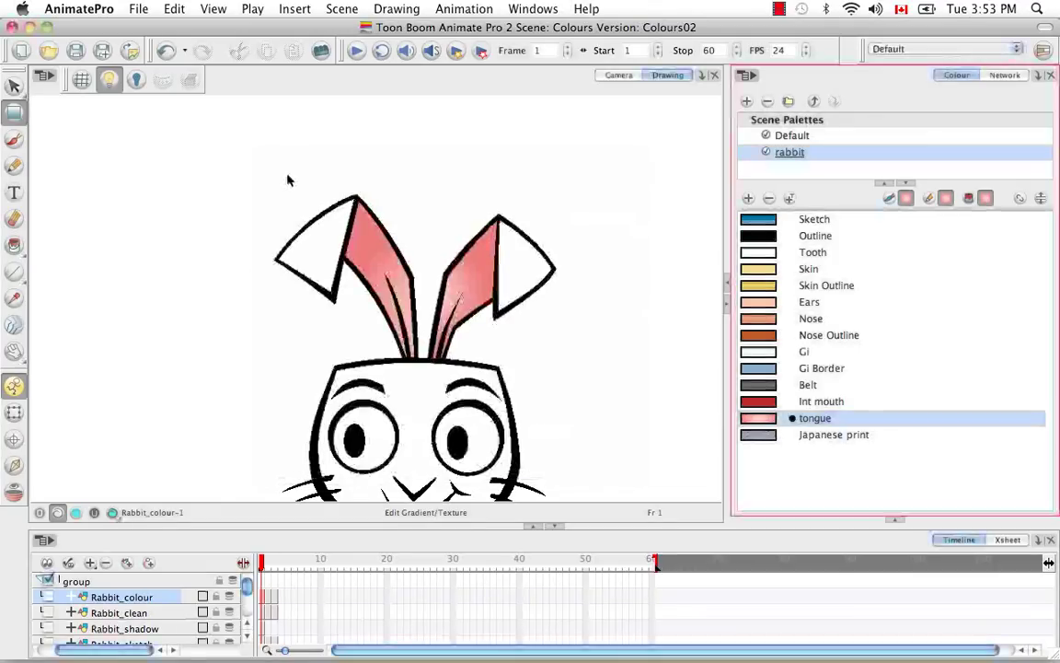
- Stretch, enlarge and rotate the radial gradient over the right ear
left_click(475, 282)
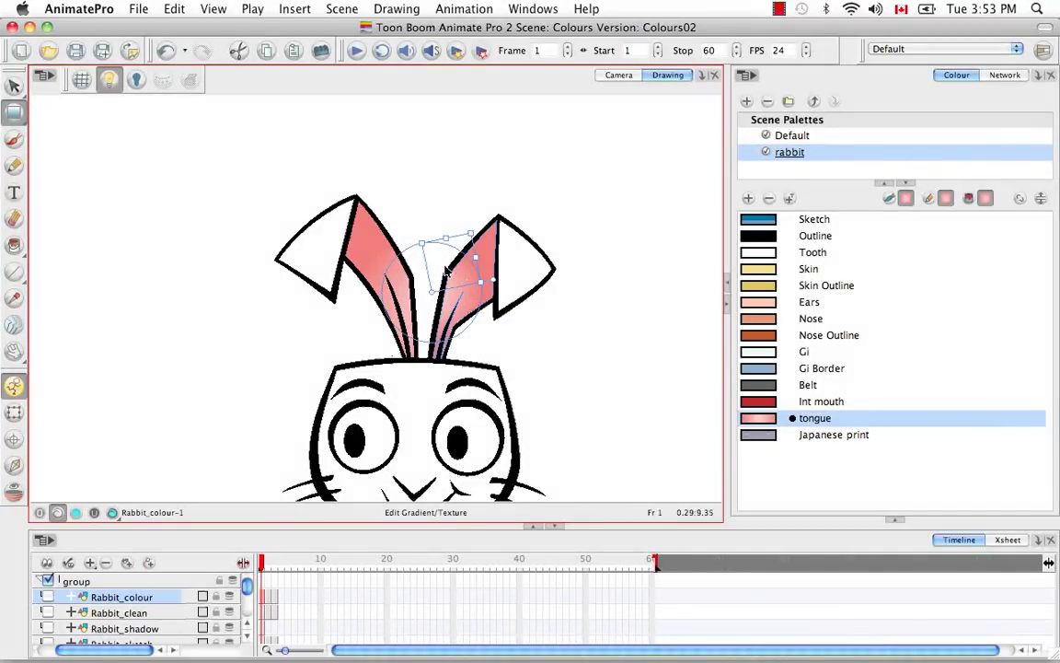
mouse_move(421, 243)
left_mouse_down()
mouse_move(440, 189)
mouse_move(432, 230)
left_mouse_up()
left_click_drag(481, 282, 473, 178)
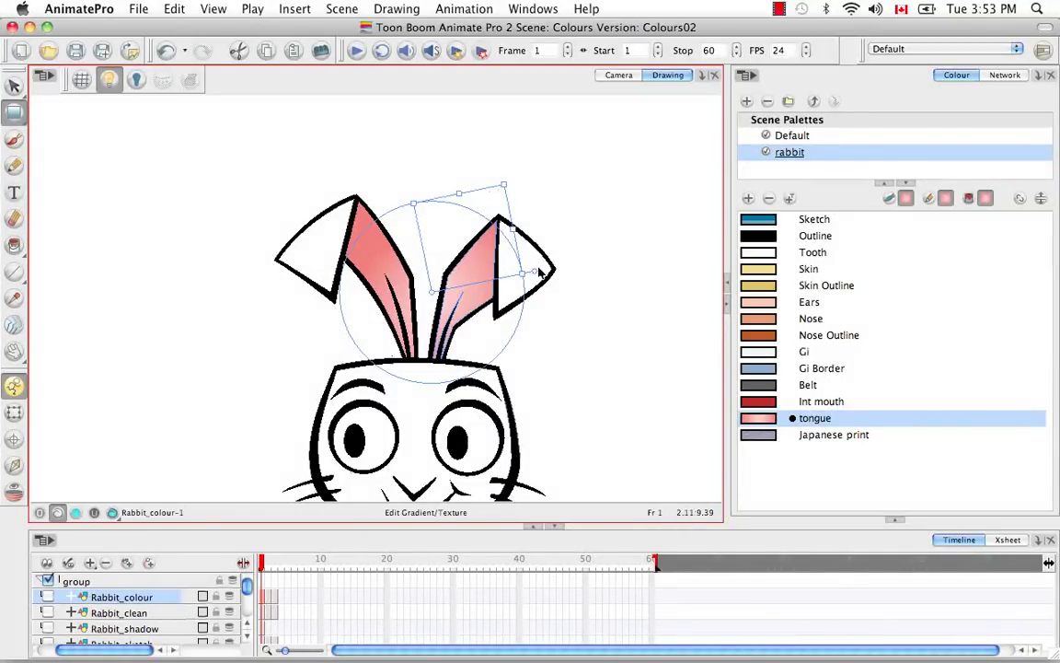
left_click_drag(540, 271, 463, 191)
left_click(552, 196)
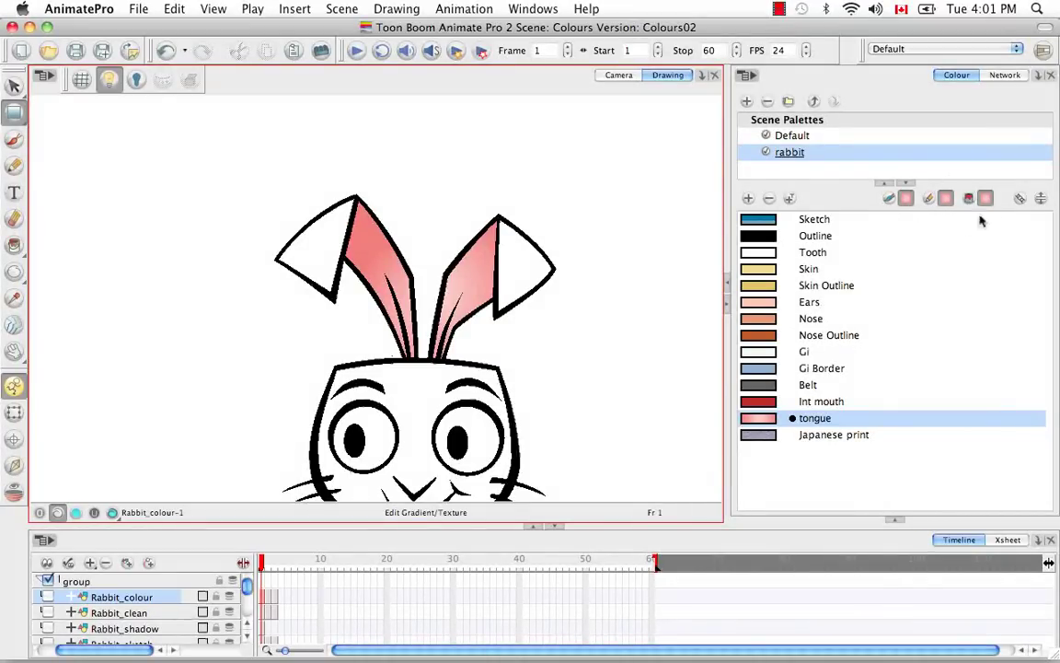
- Select the Skin, Nose, Nose Outline, Outline and Ears swatches in turn
left_click(768, 272)
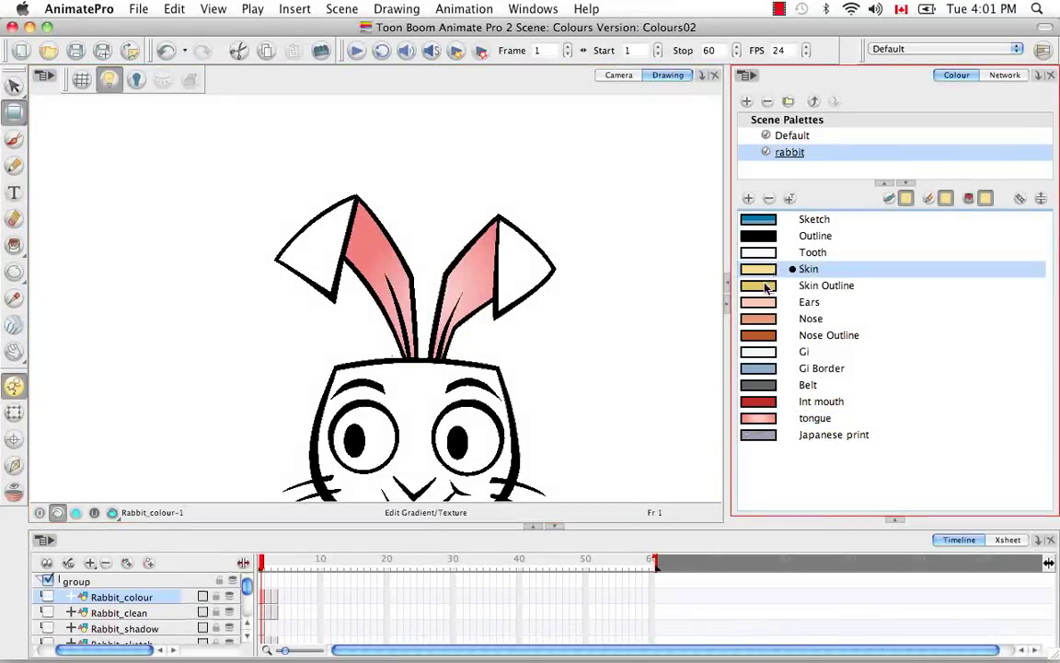
left_click(762, 320)
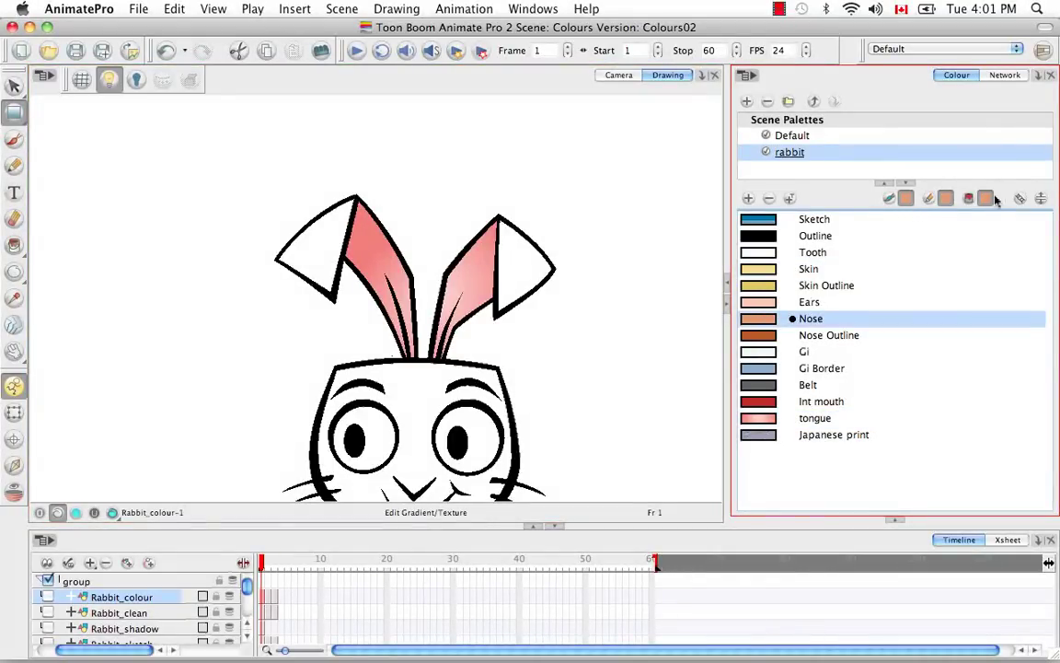
left_click(760, 335)
left_click(763, 238)
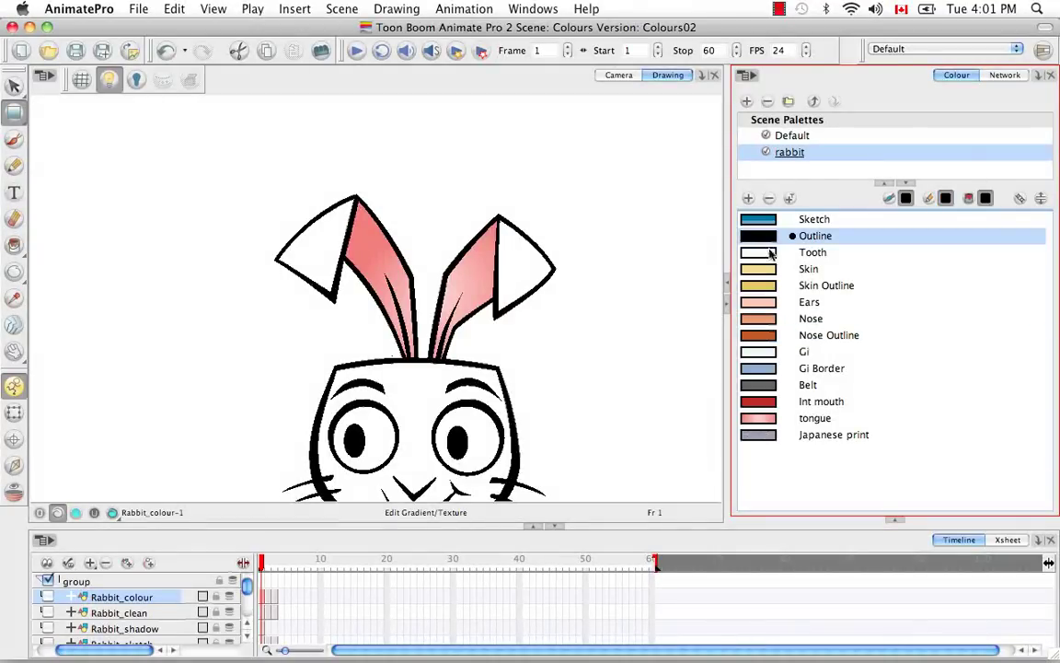
left_click(760, 308)
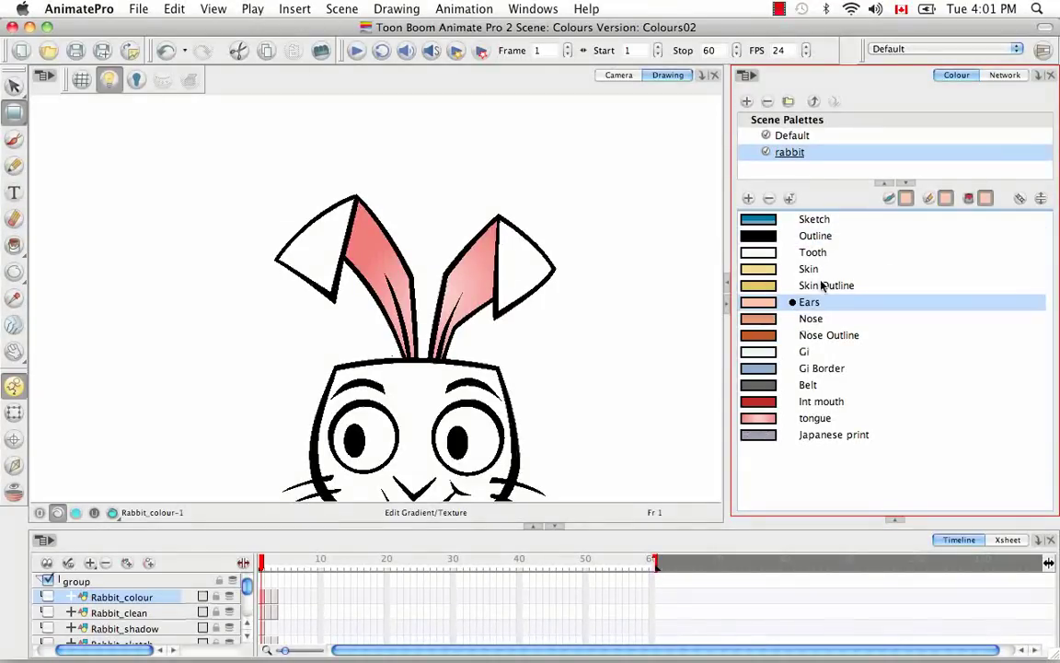
- Unlink the three tool colours and assign Outline, Gi Border and Skin respectively
left_click(1020, 199)
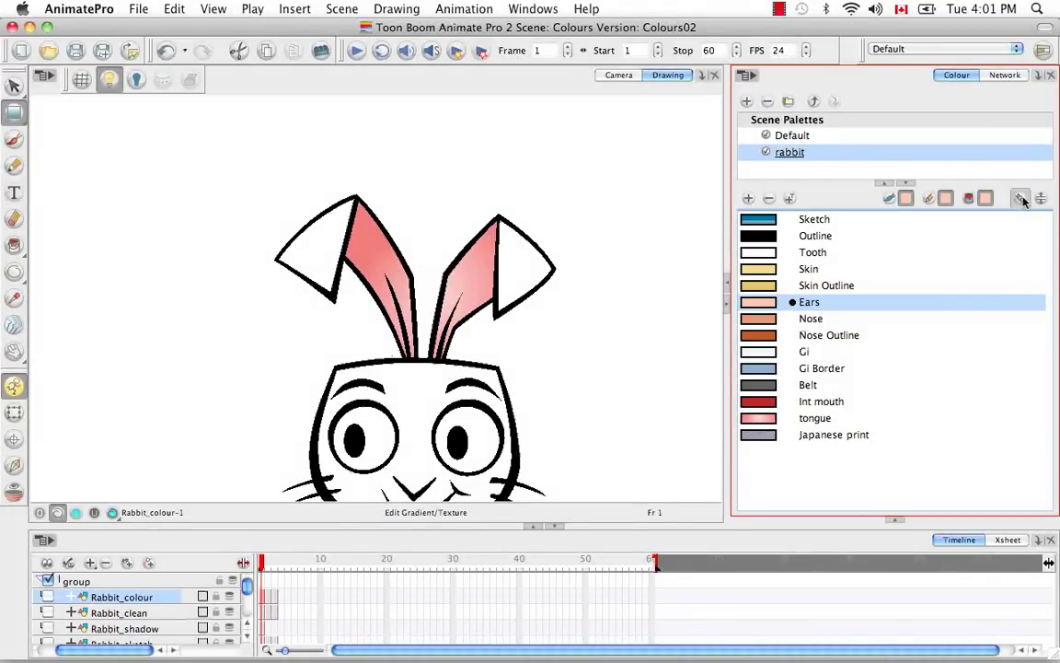
left_click(948, 201)
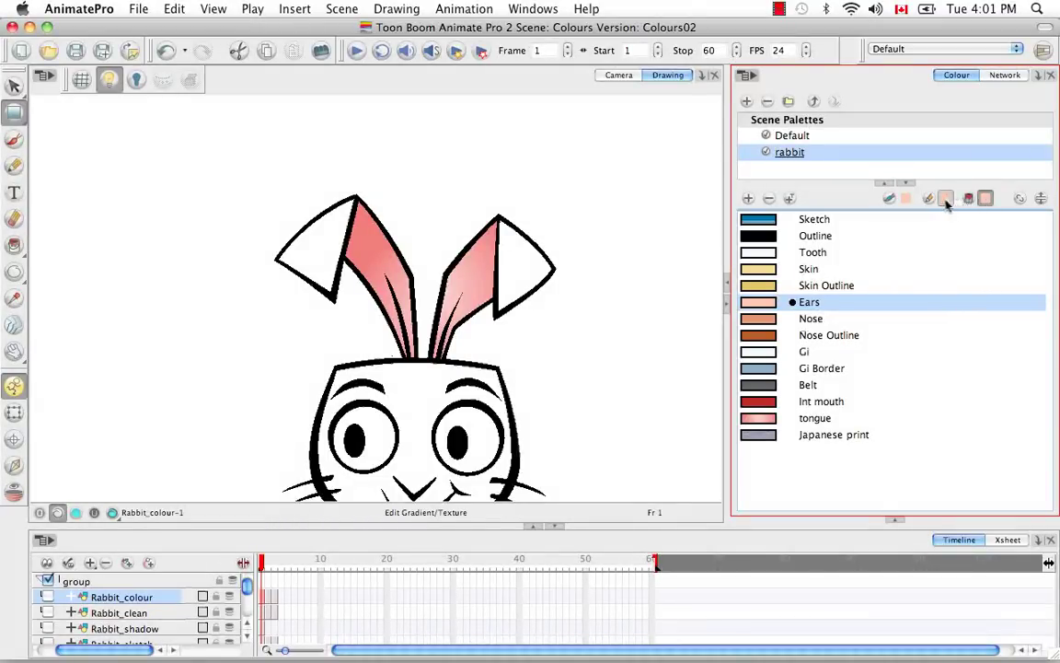
left_click(907, 201)
left_click(773, 238)
left_click(948, 200)
left_click(810, 368)
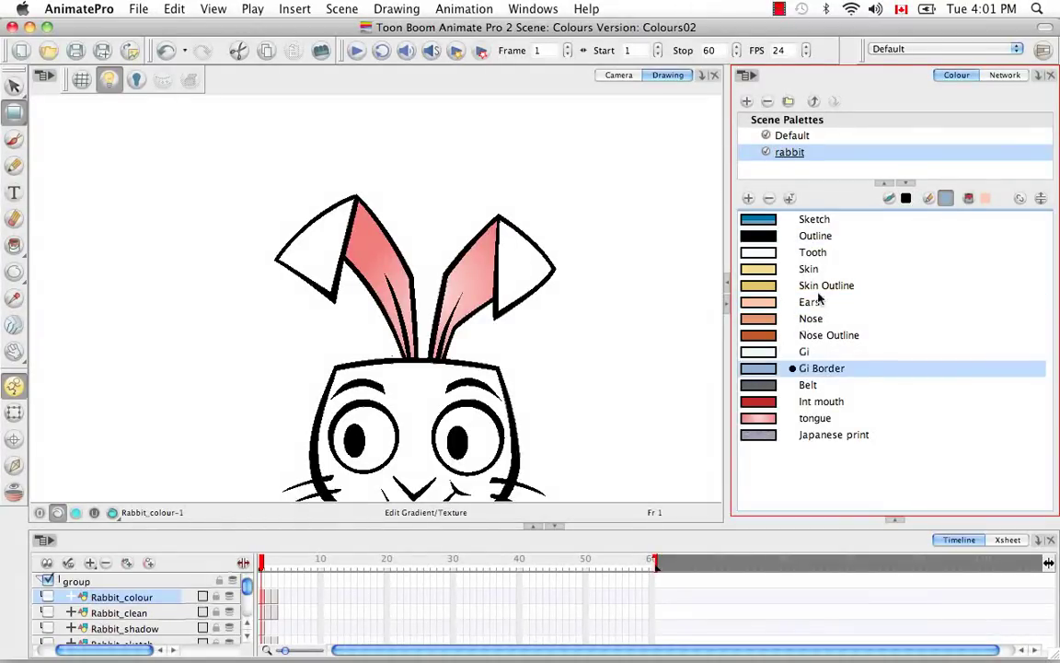
left_click(986, 199)
left_click(797, 269)
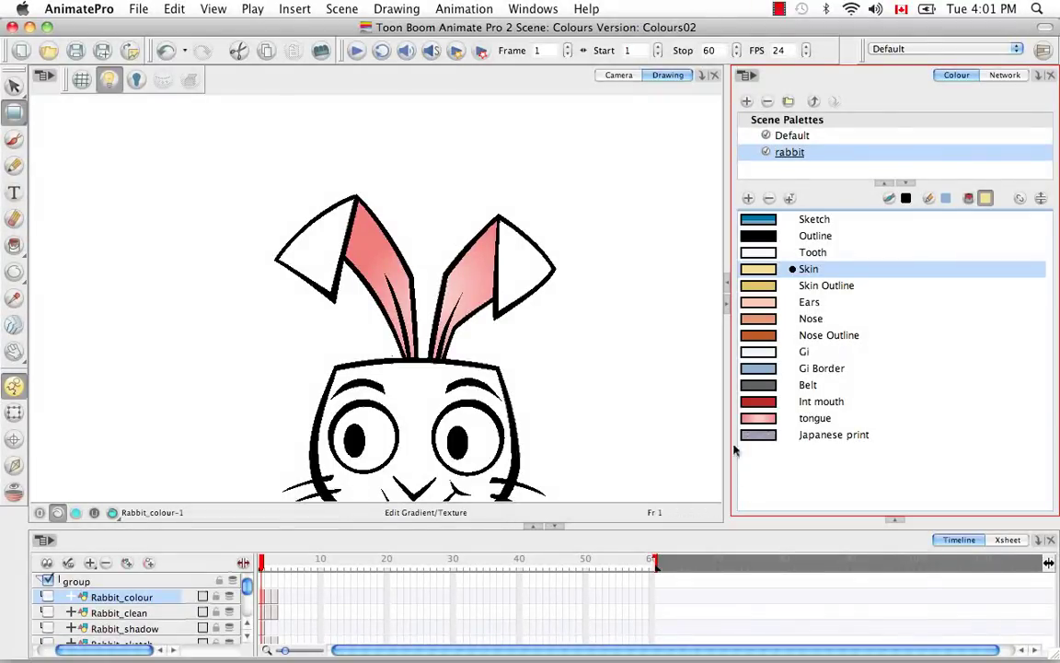
- Draw a circle at the canvas's upper left and fill it with Skin yellow
left_click(14, 273)
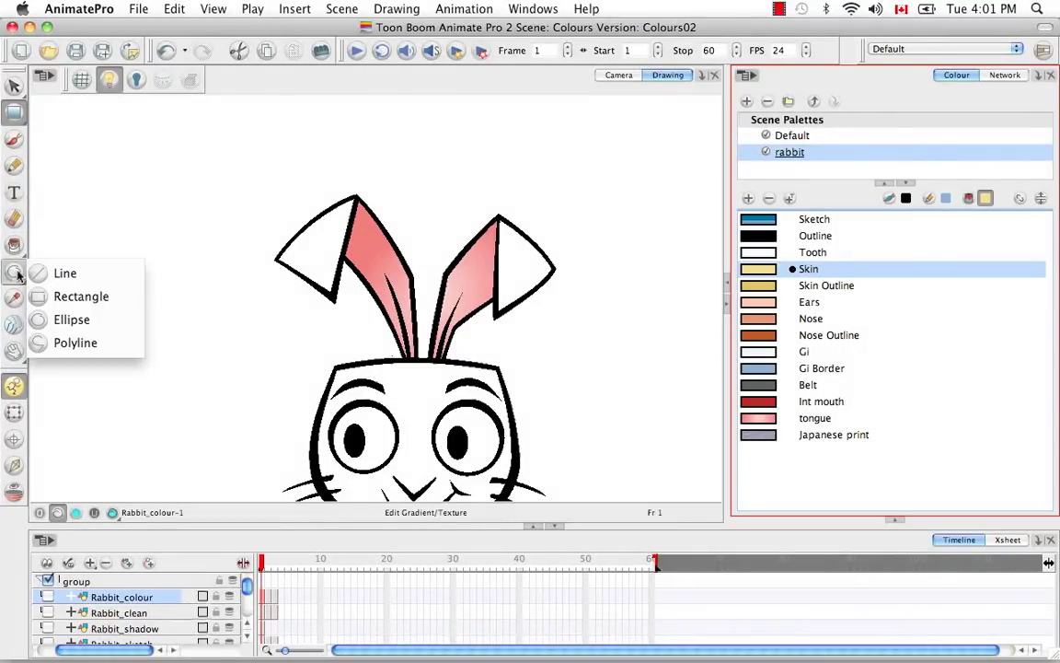
left_click(72, 319)
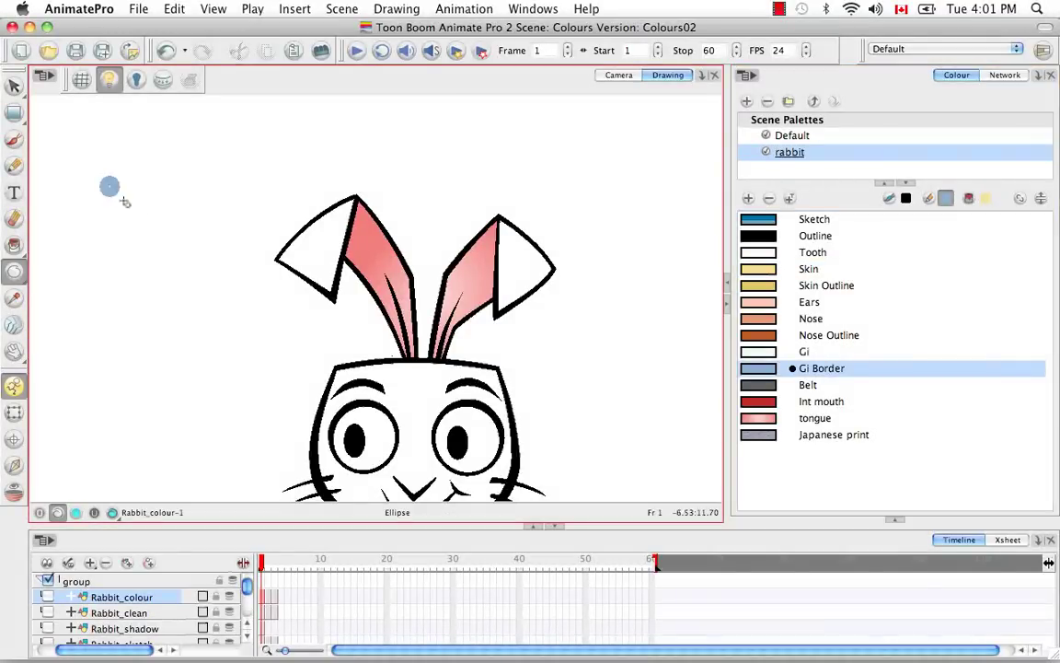
left_click_drag(125, 202, 203, 276)
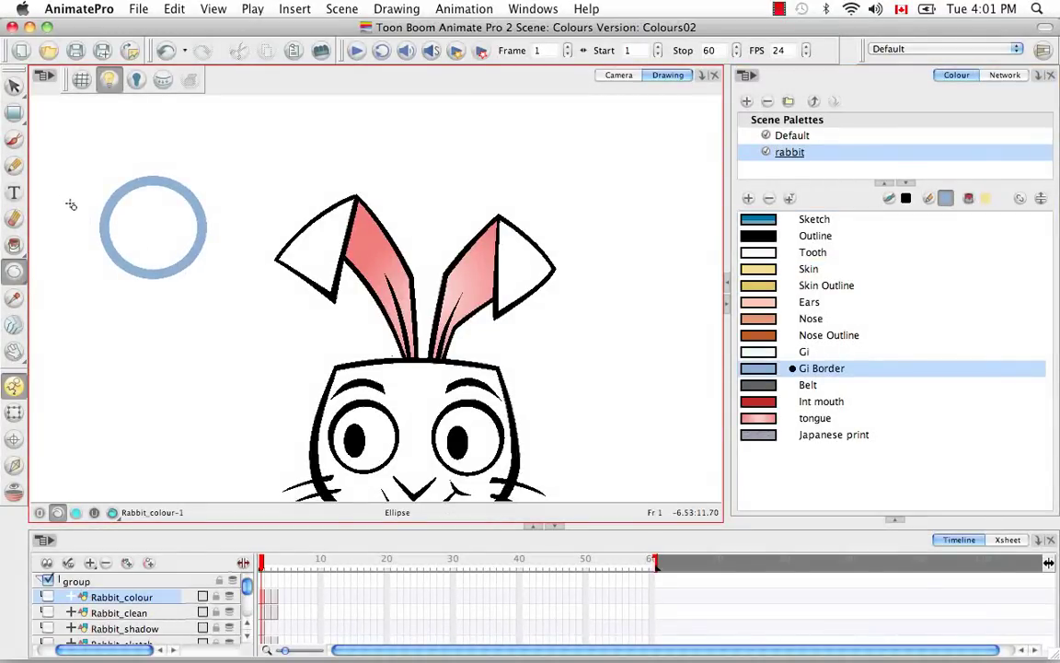
left_click(14, 245)
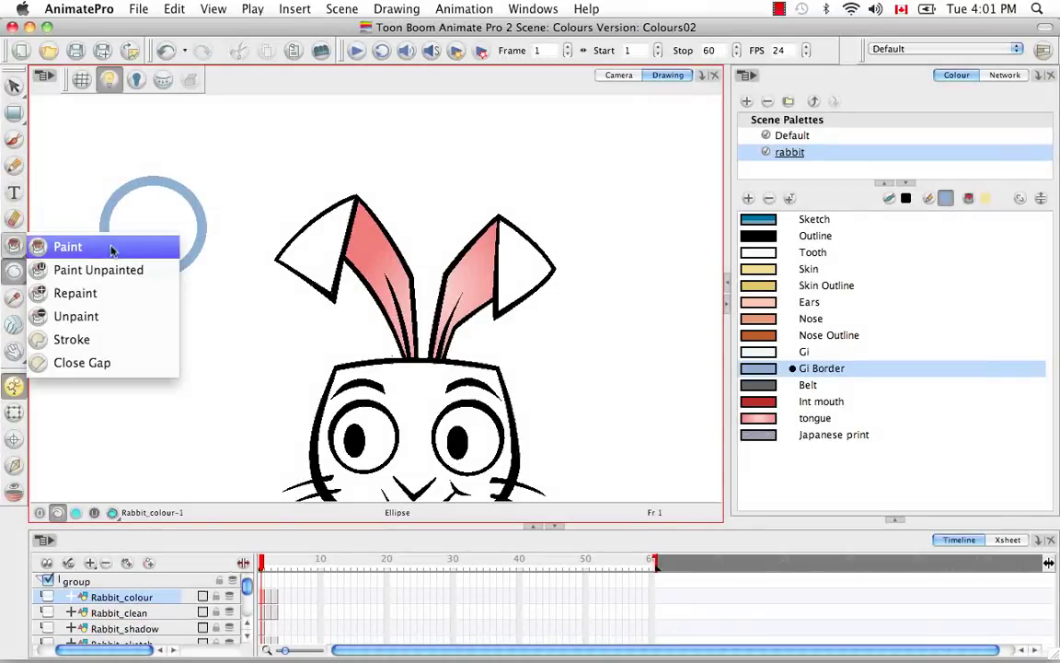
left_click(111, 246)
left_click(146, 229)
- Add black brush strokes across and above the yellow circle
left_click(18, 140)
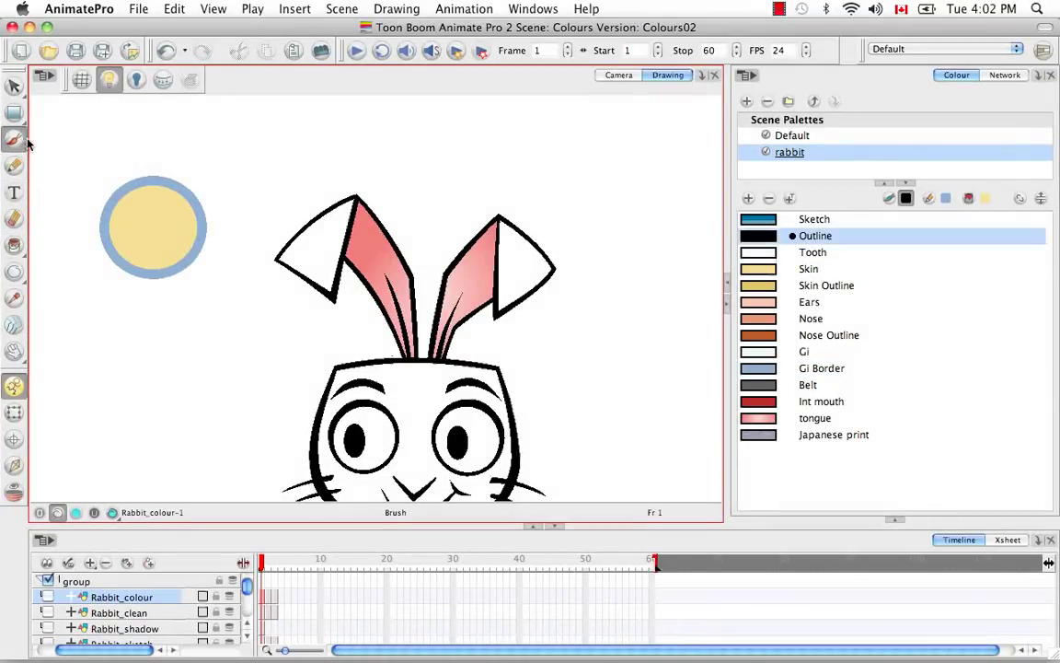
mouse_move(129, 232)
left_mouse_down()
mouse_move(139, 227)
mouse_move(71, 273)
mouse_move(232, 211)
left_mouse_up()
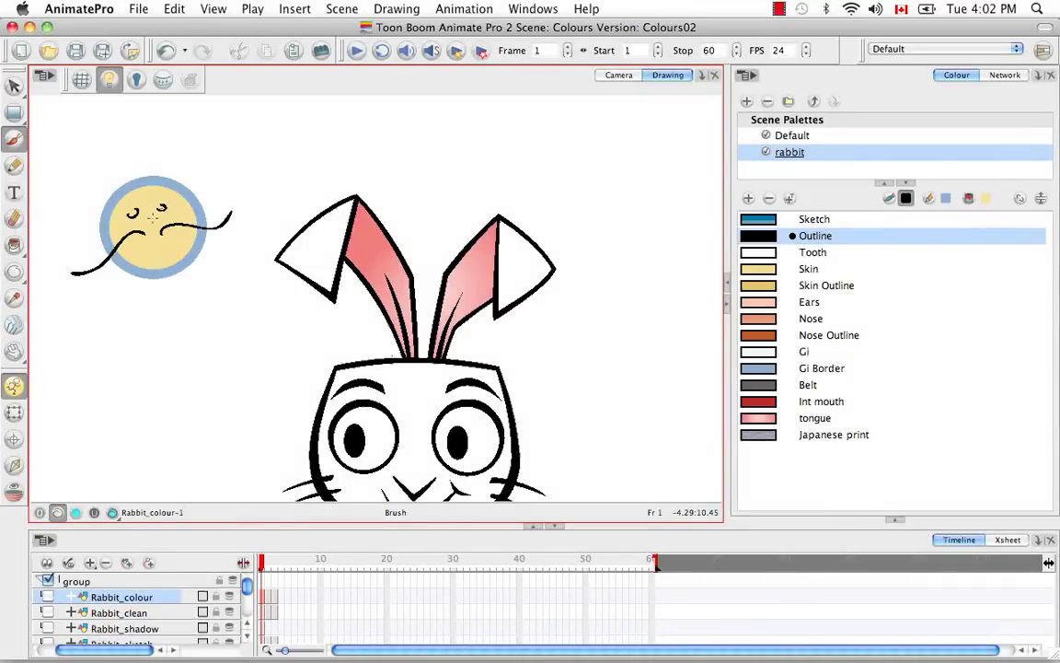
left_click_drag(112, 204, 140, 189)
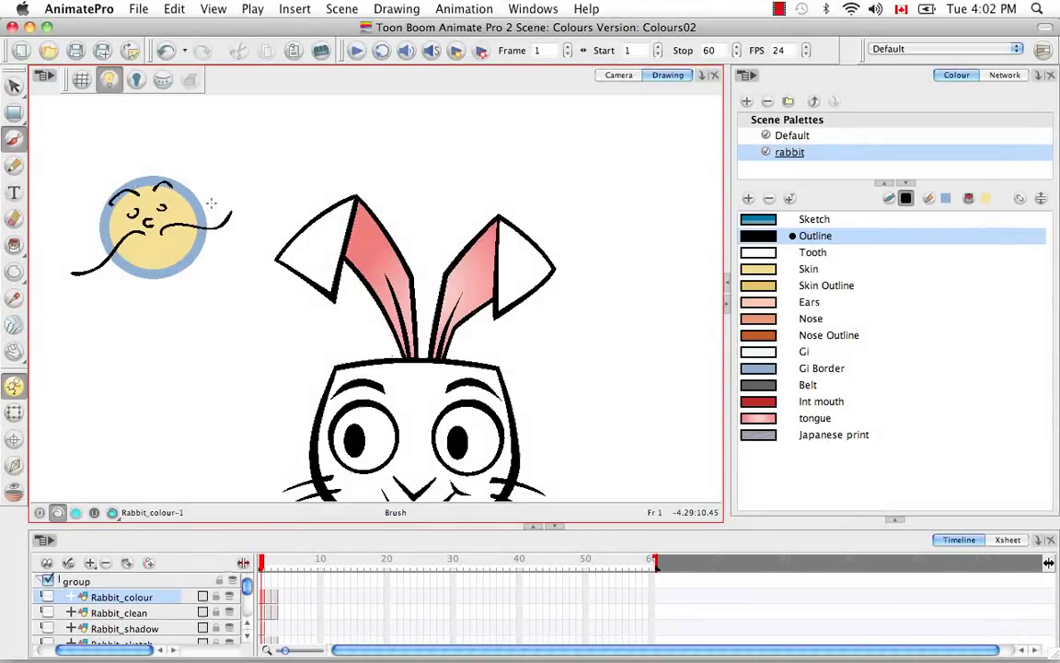